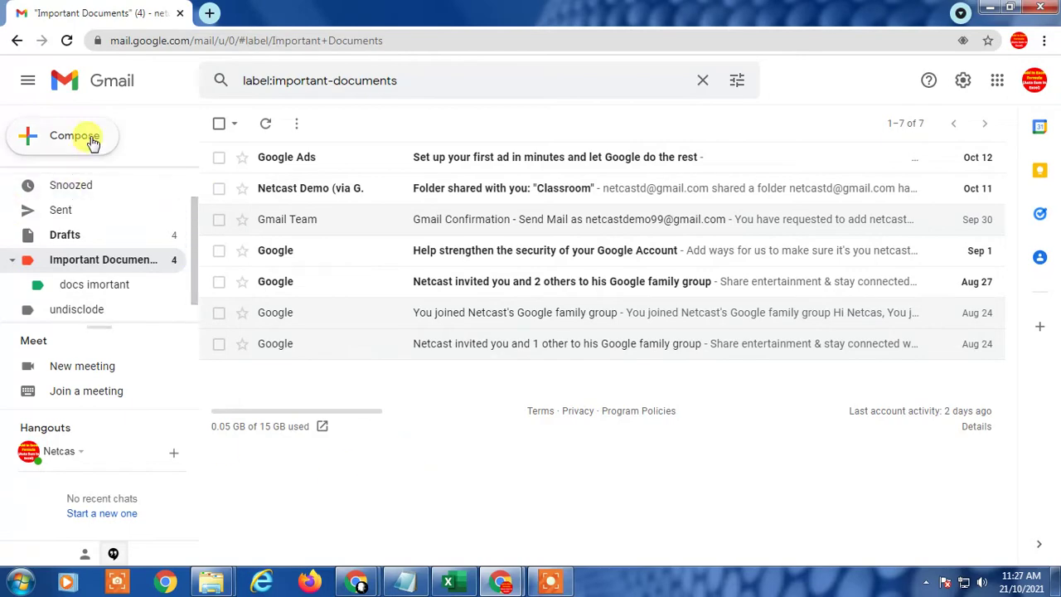
# Step: Show the Inbox message list, briefly opening and closing its extra actions
pyautogui.scroll(2, 193, 213)
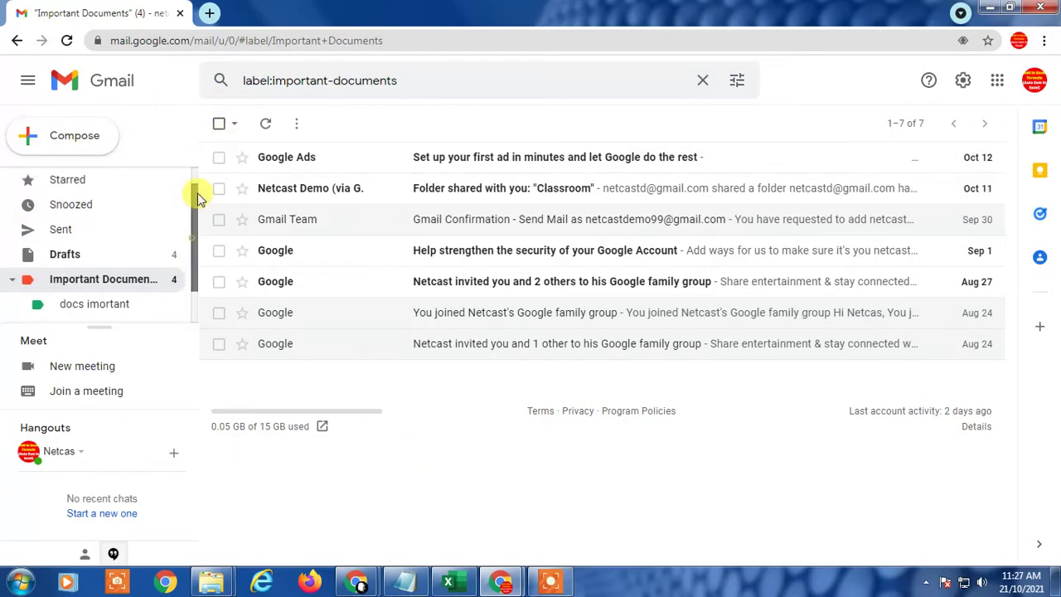
pyautogui.click(37, 178)
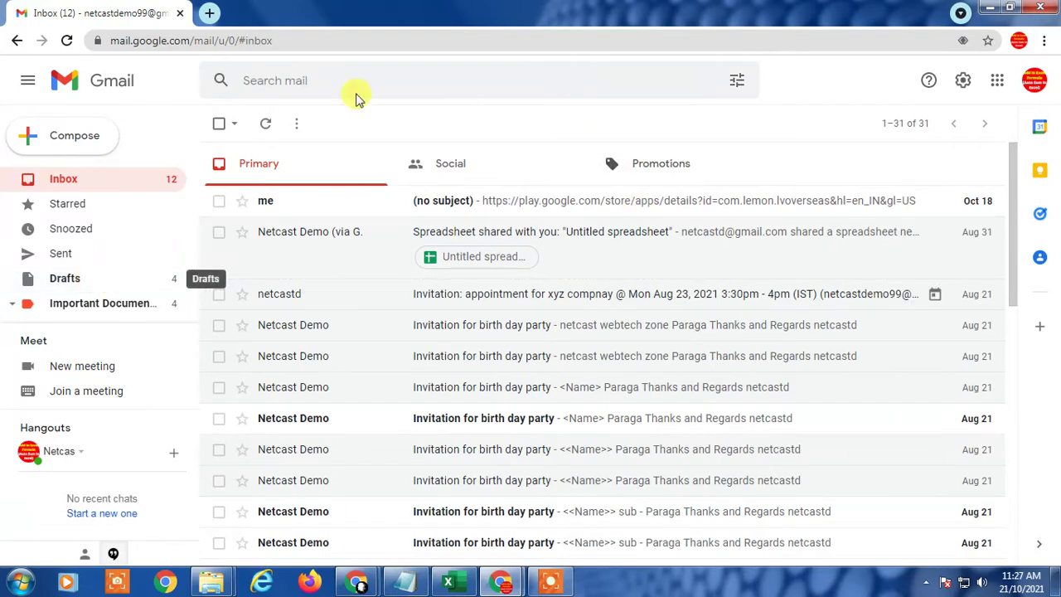
pyautogui.click(113, 175)
pyautogui.click(298, 126)
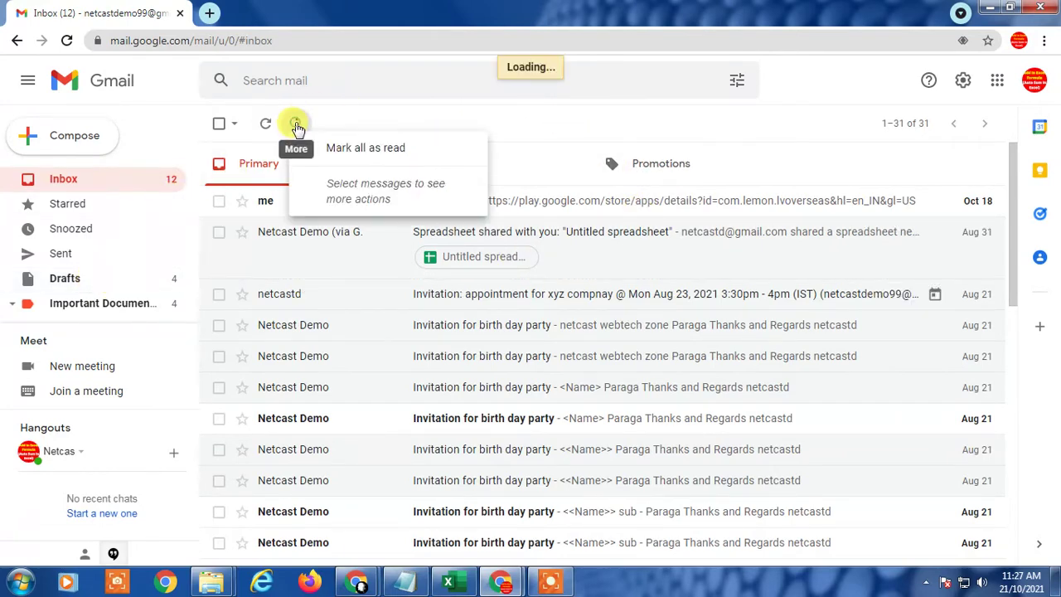
pyautogui.click(566, 121)
# Step: Open the 'Invitation for birth day party' email and glance at its More actions
pyautogui.scroll(-1, 317, 305)
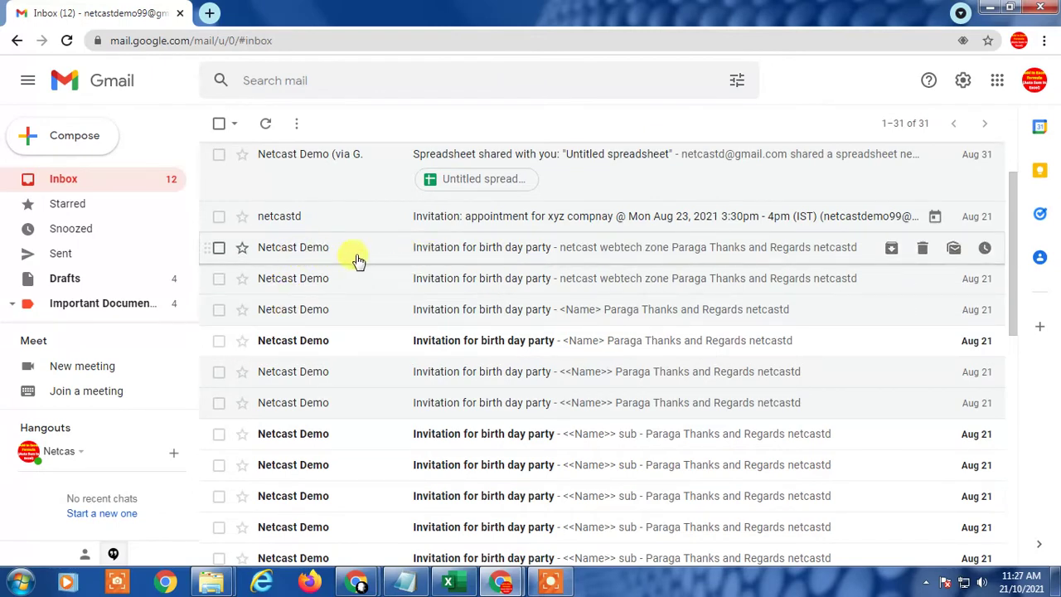
pyautogui.click(483, 254)
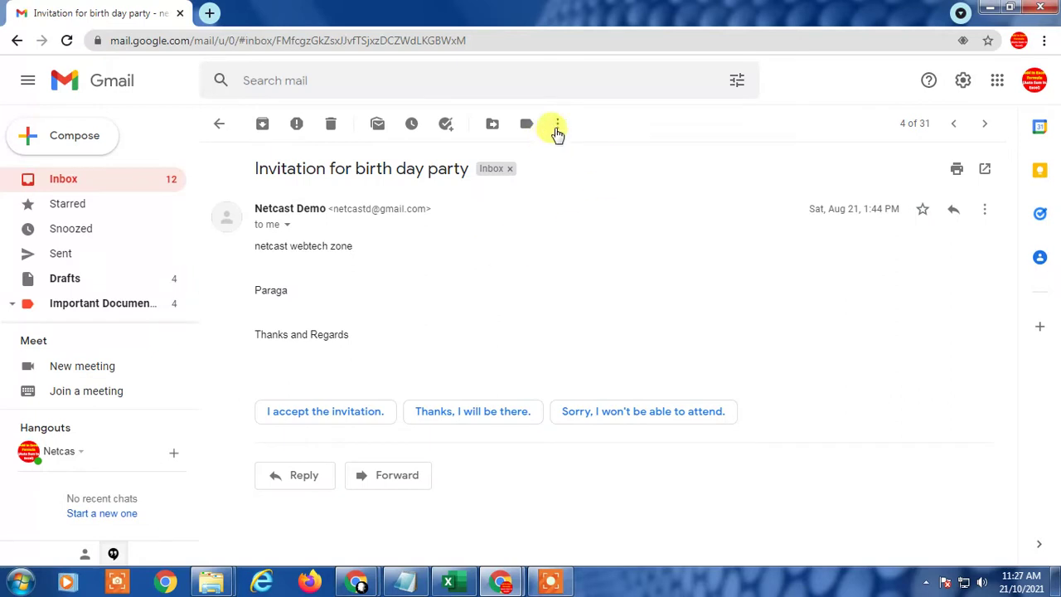
pyautogui.click(561, 126)
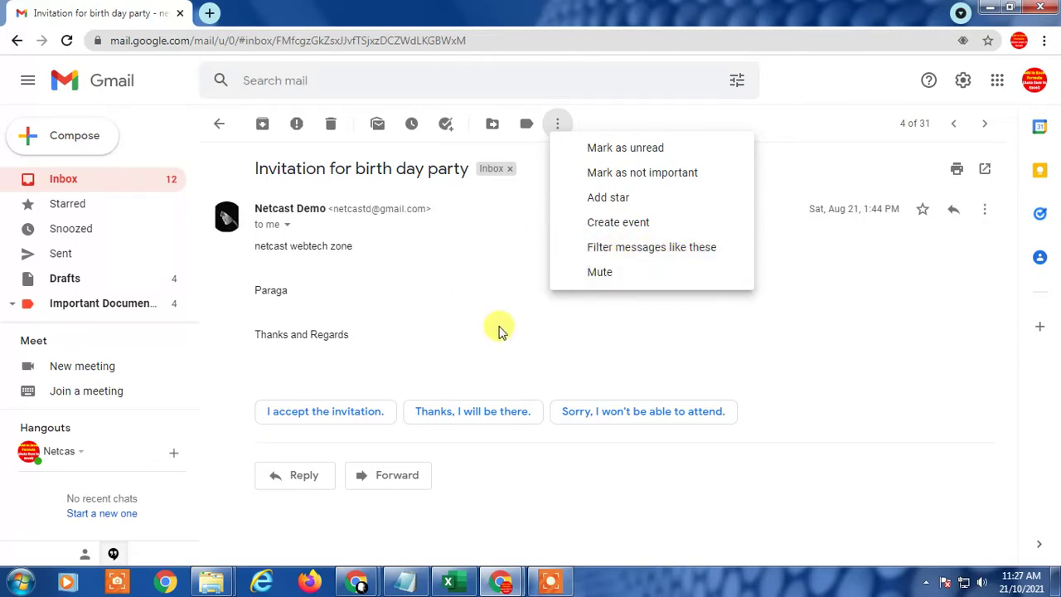
pyautogui.click(457, 260)
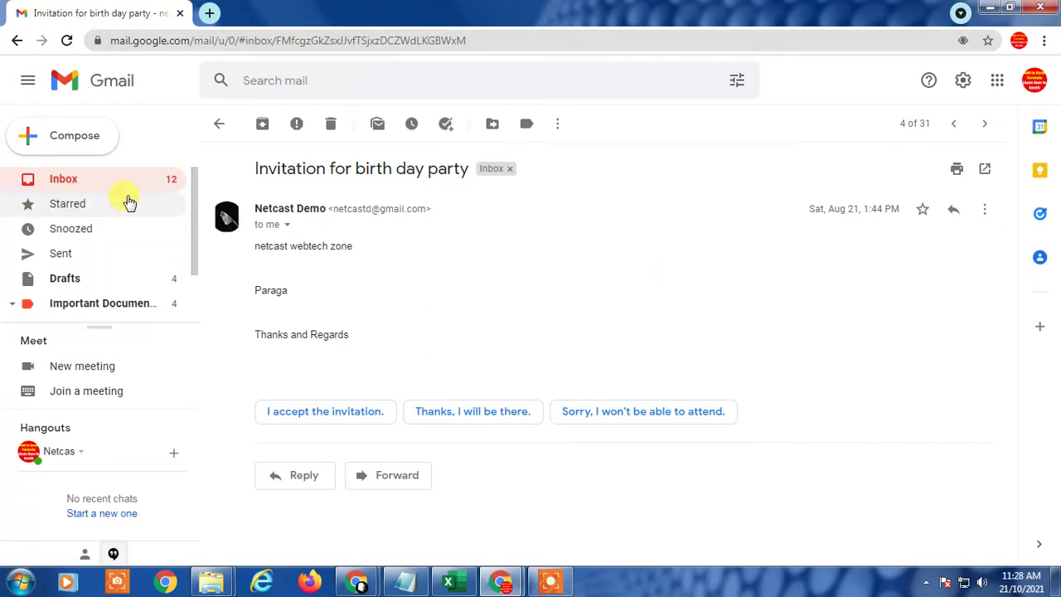
# Step: Add a new sidebar label called 'Netcast Demo' via More > Create new label
pyautogui.scroll(-2, 131, 201)
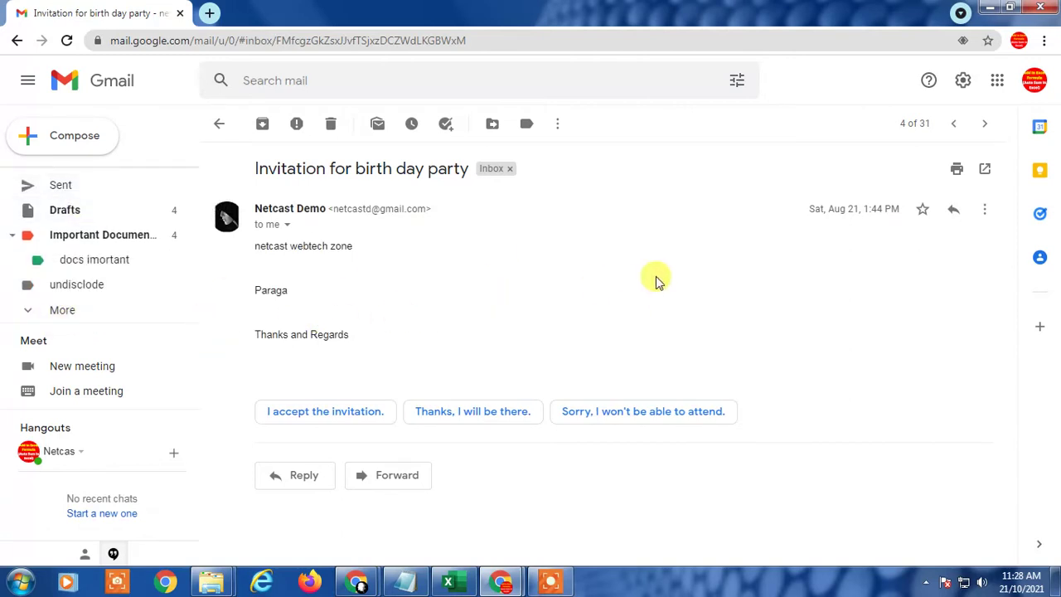
pyautogui.click(66, 312)
pyautogui.scroll(-5, 98, 282)
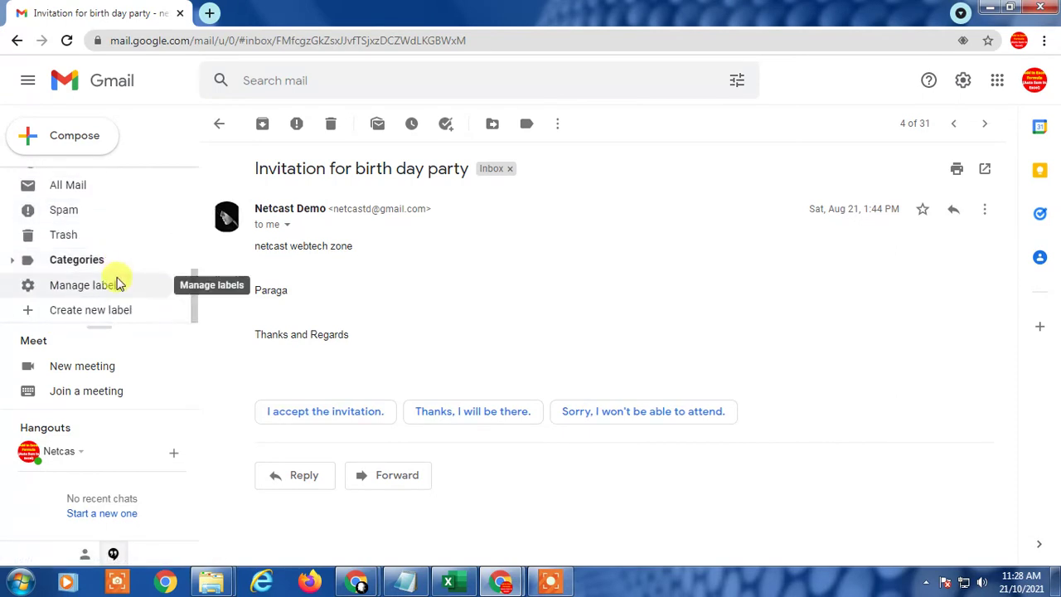
pyautogui.click(95, 313)
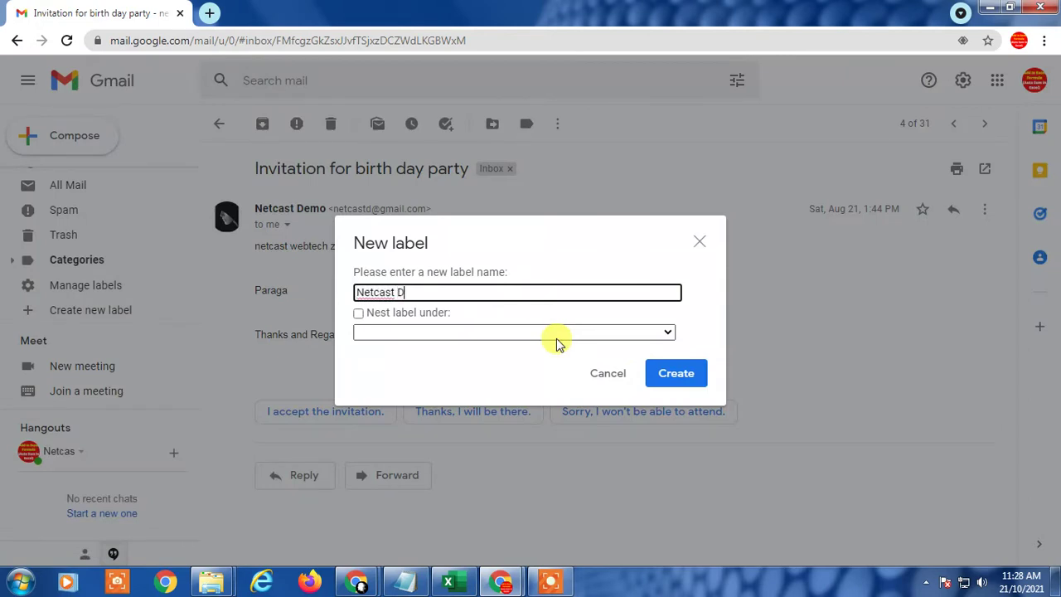
pyautogui.click(688, 377)
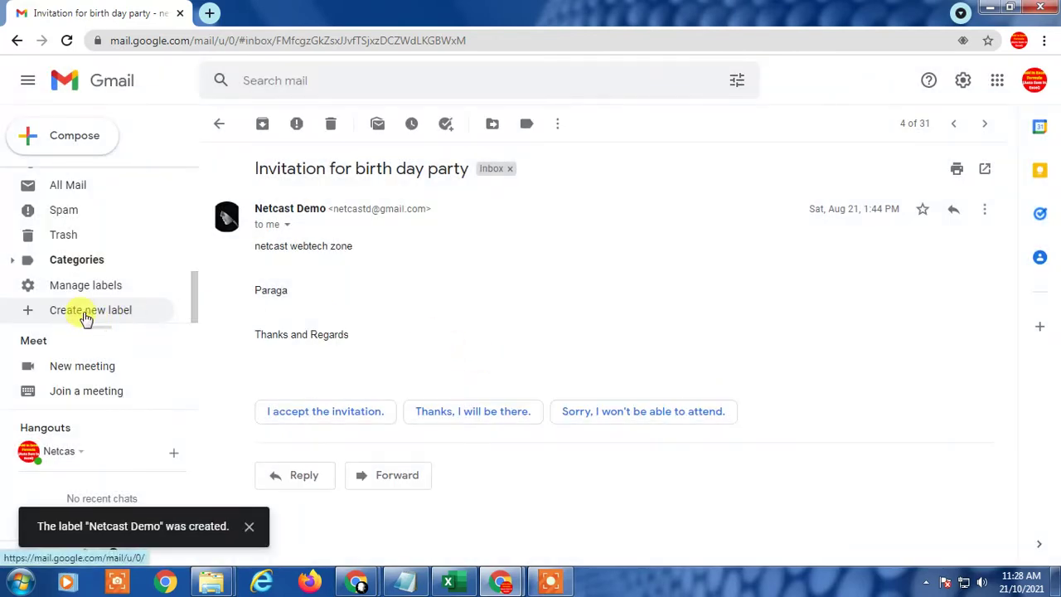
pyautogui.scroll(5, 67, 264)
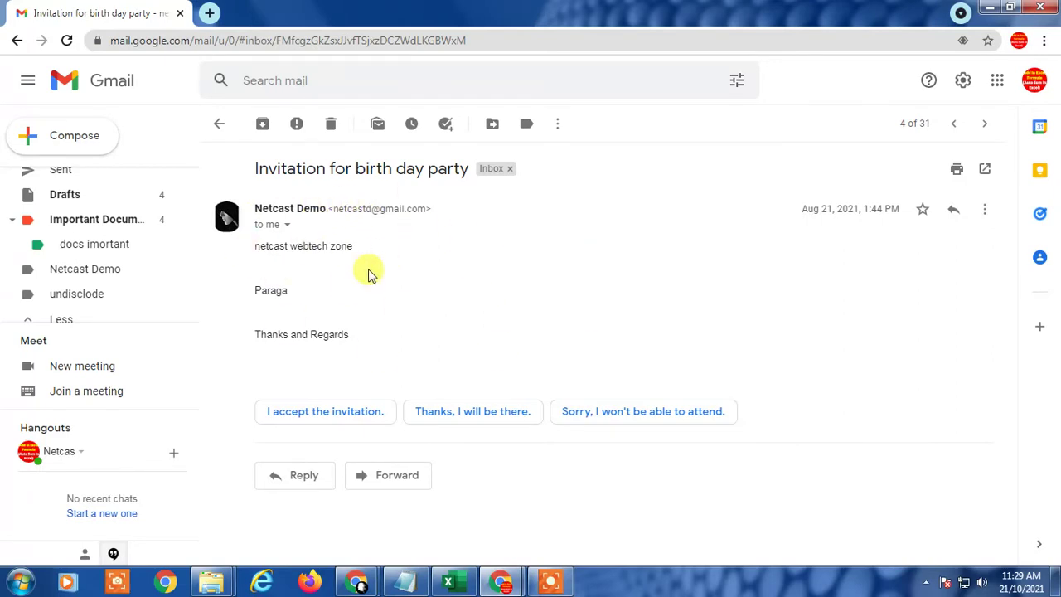
# Step: Highlight the sender's address in the invitation header and open the message's More menu
pyautogui.moveTo(334, 208); pyautogui.dragTo(426, 208)
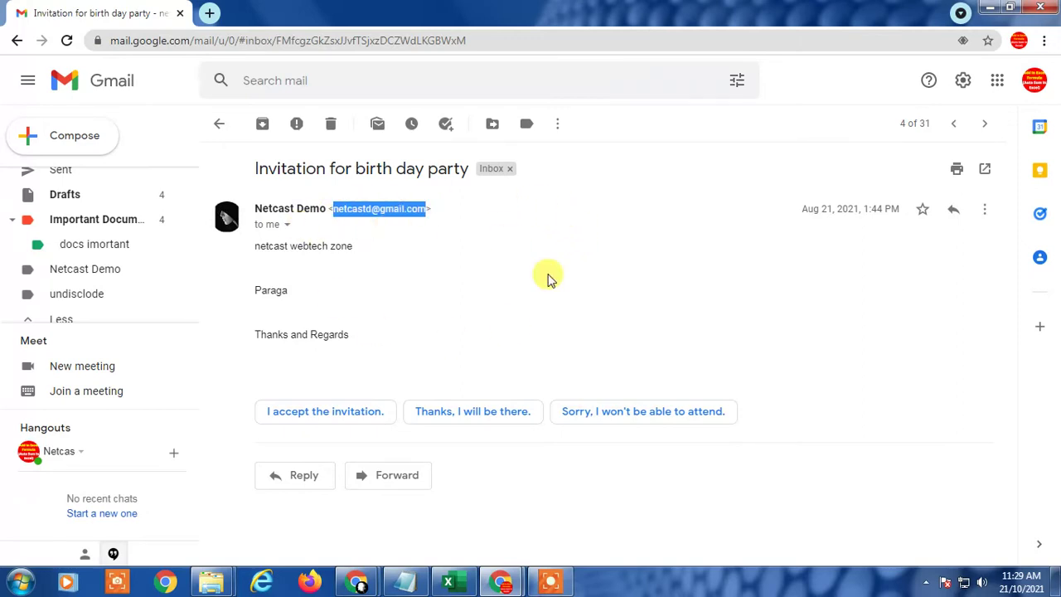
pyautogui.click(356, 207)
pyautogui.moveTo(336, 209); pyautogui.dragTo(430, 214)
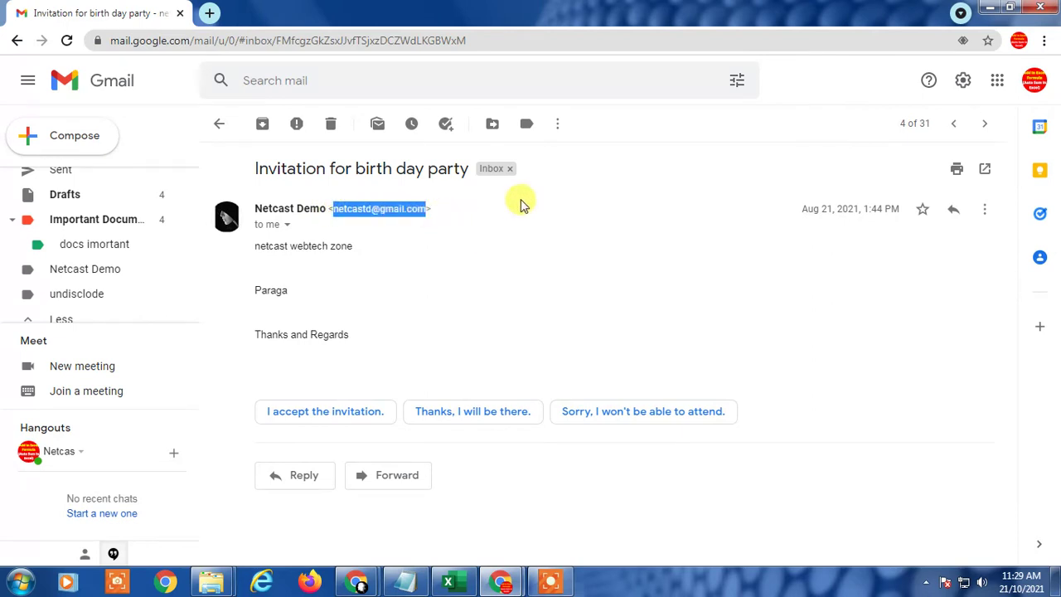
pyautogui.click(557, 125)
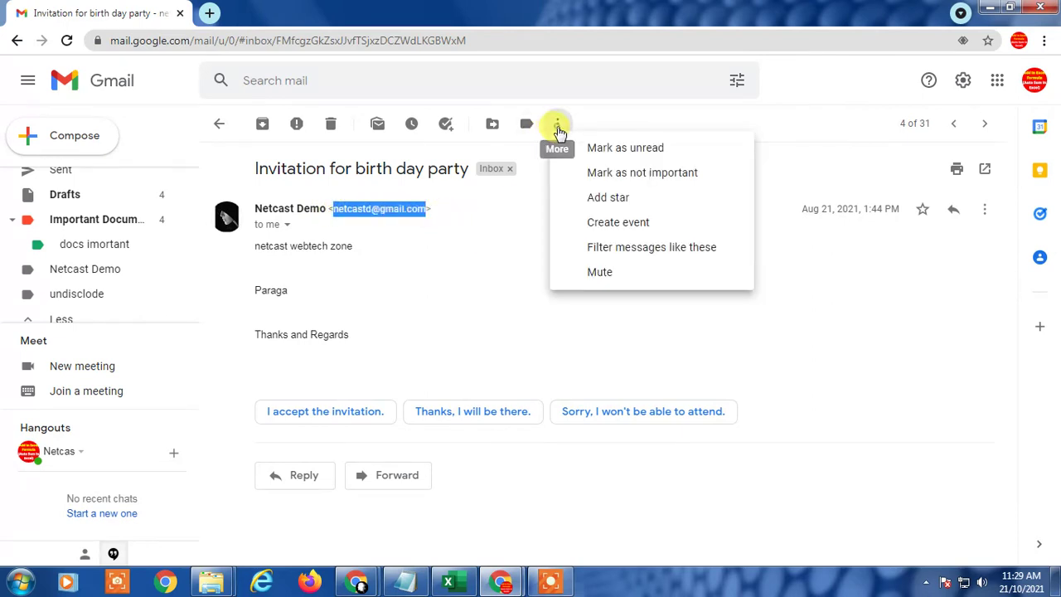
# Step: Open the filter form via 'Filter messages like these', with the sender prefilled in From
pyautogui.click(673, 251)
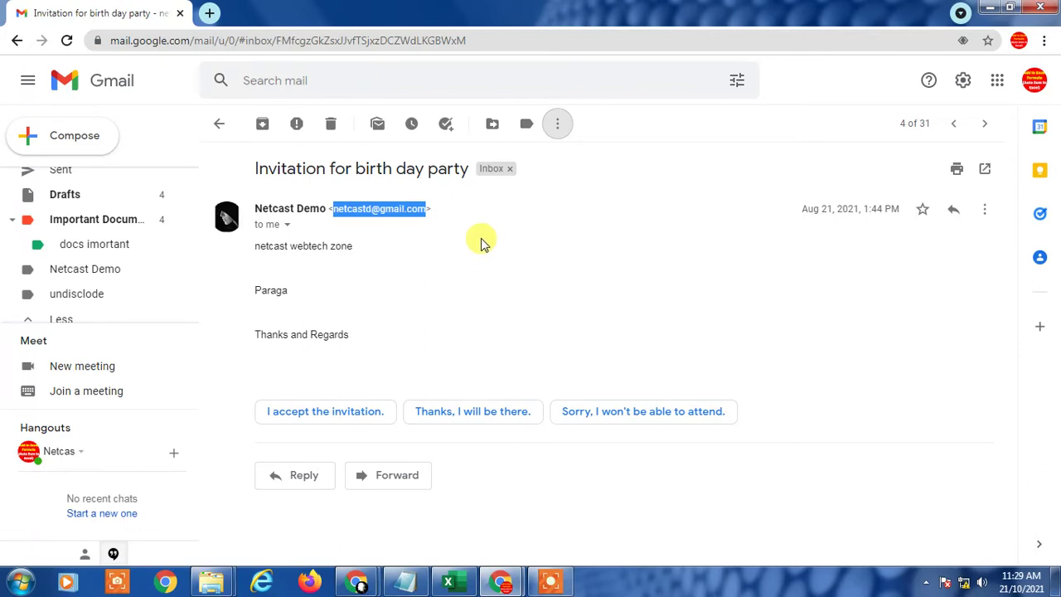
pyautogui.click(555, 124)
pyautogui.click(651, 242)
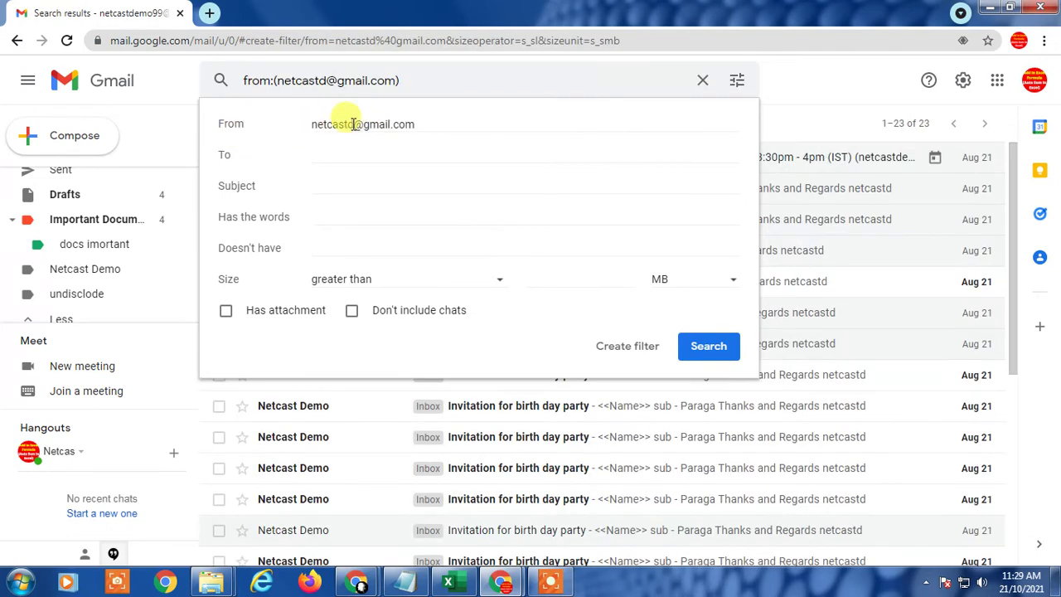
pyautogui.moveTo(318, 123); pyautogui.dragTo(406, 124)
pyautogui.click(424, 124)
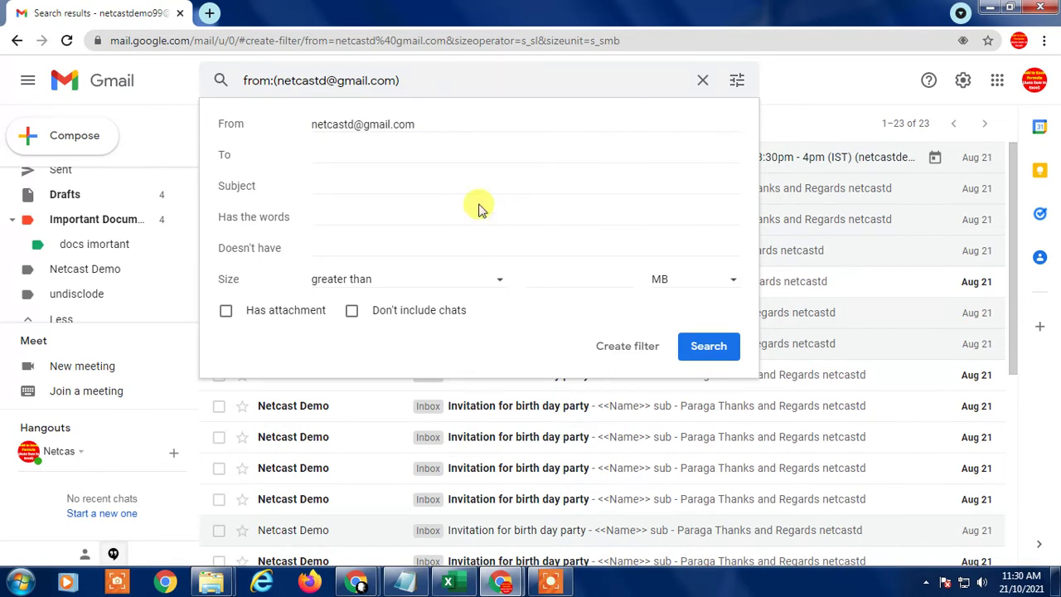
# Step: Review the To, Subject, Has the words and Doesn't have criteria fields
pyautogui.click(320, 152)
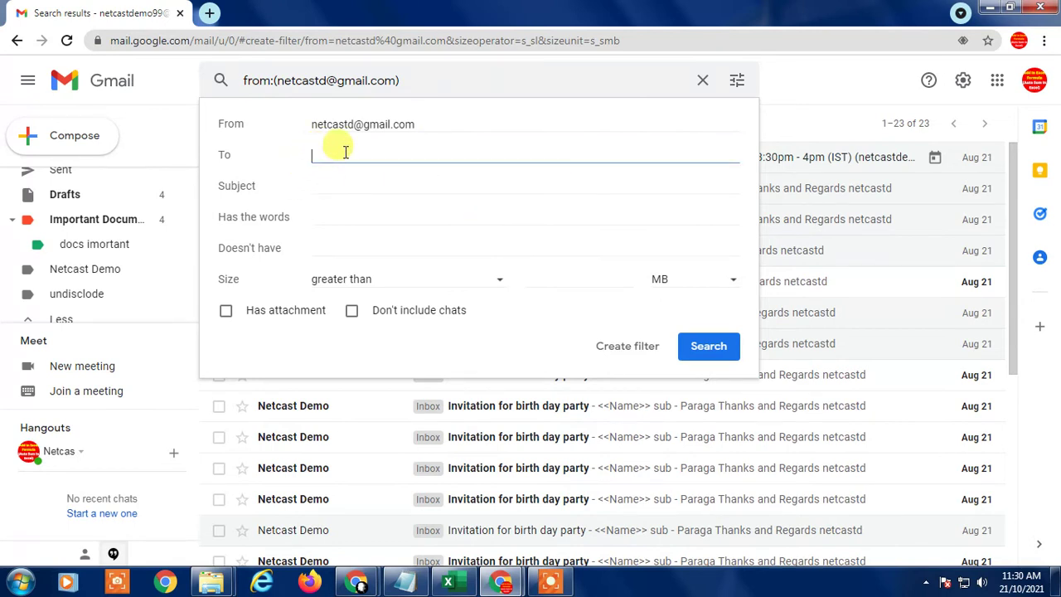
pyautogui.click(348, 186)
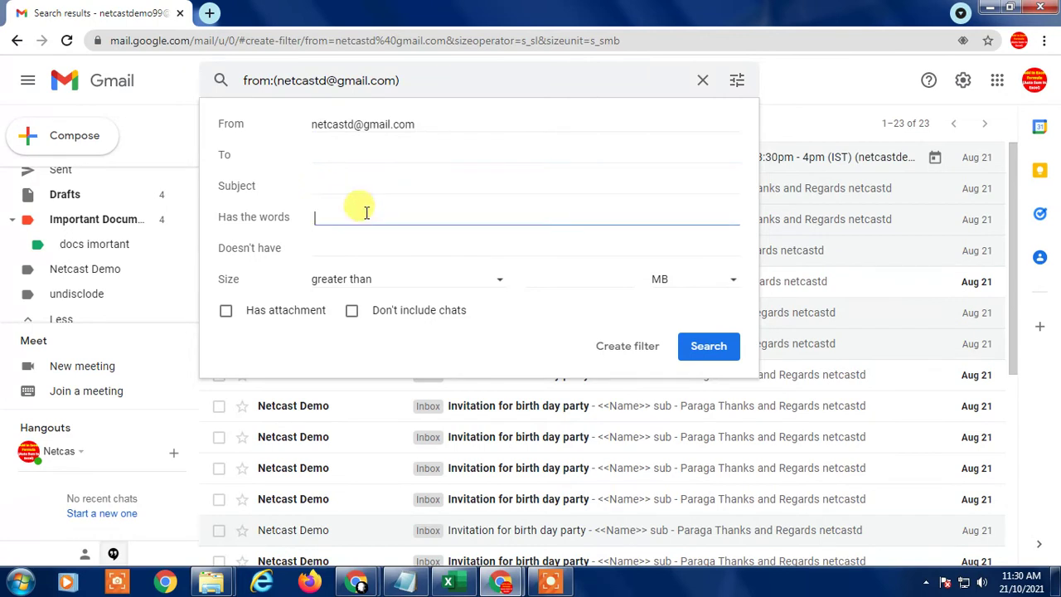
pyautogui.click(364, 214)
pyautogui.click(327, 247)
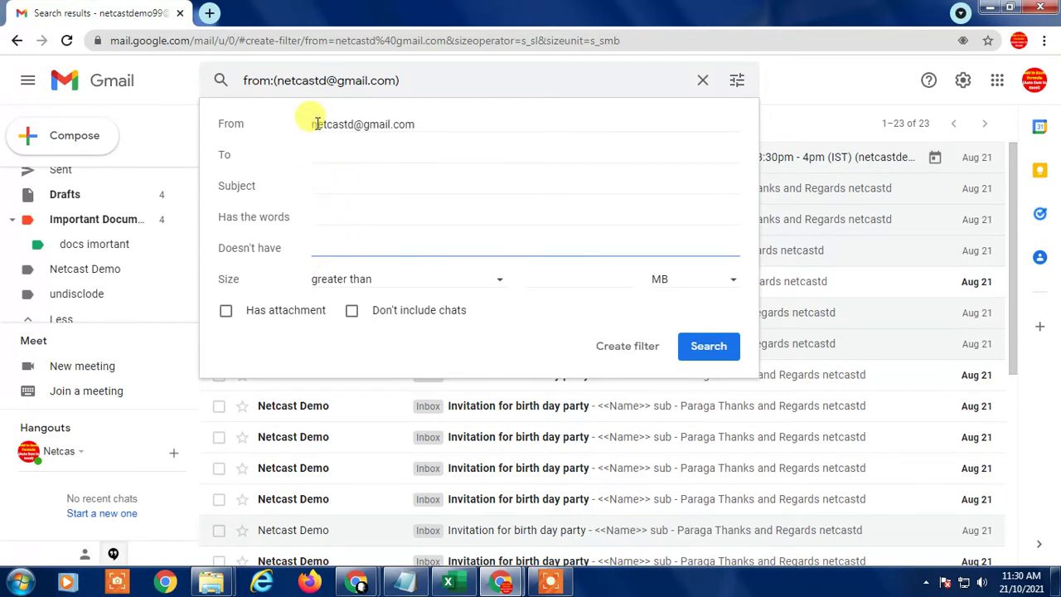
pyautogui.moveTo(312, 124); pyautogui.dragTo(452, 116)
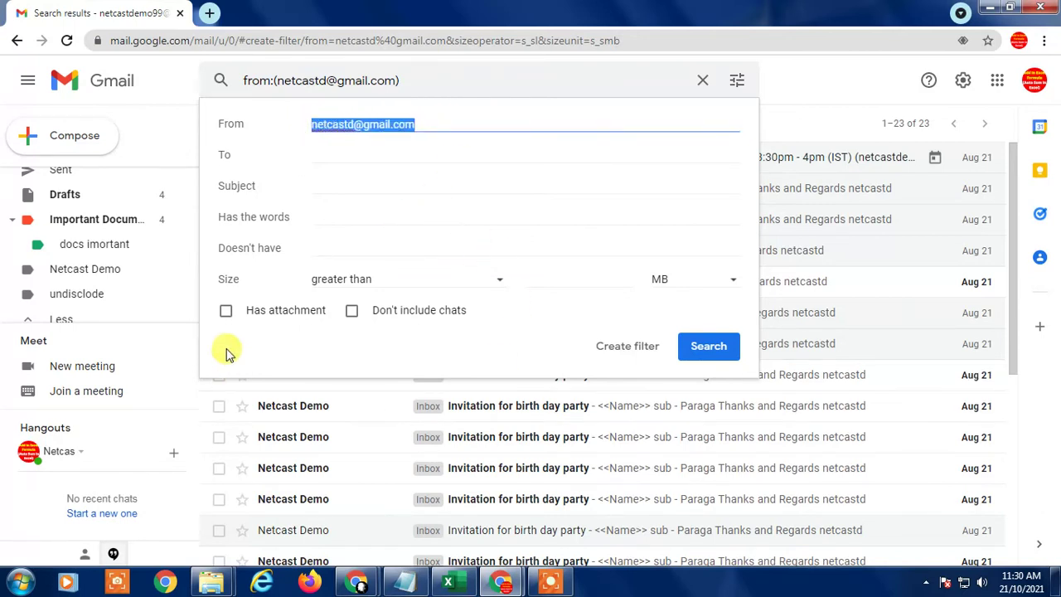
# Step: Leave attachment and chat options unchecked and the size comparison at greater than
pyautogui.click(226, 315)
pyautogui.click(351, 310)
pyautogui.click(227, 312)
pyautogui.click(351, 310)
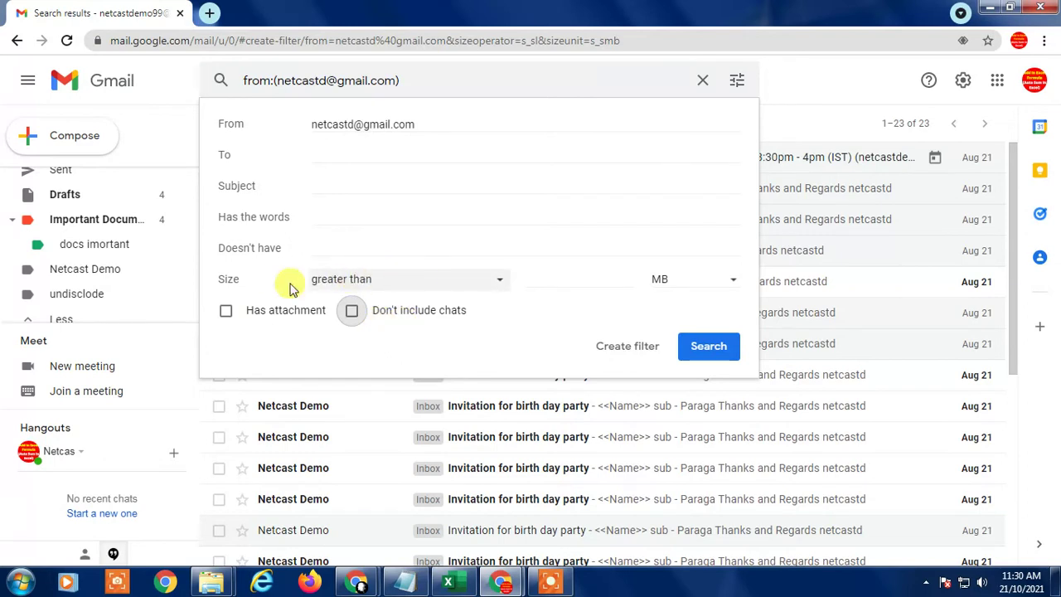
pyautogui.click(456, 277)
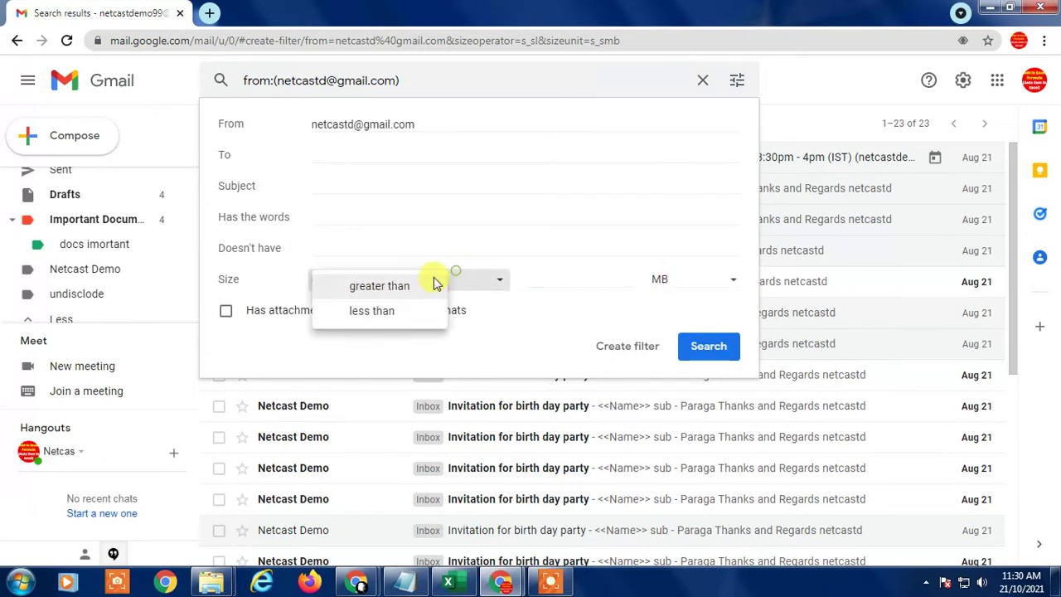
pyautogui.click(525, 324)
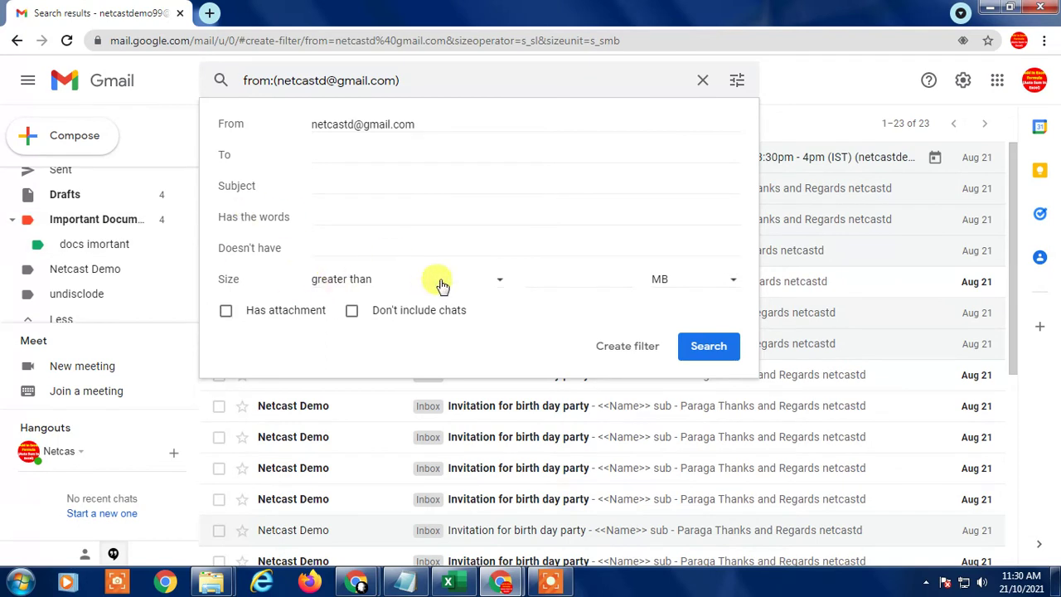
pyautogui.moveTo(308, 124); pyautogui.dragTo(533, 395)
pyautogui.click(543, 343)
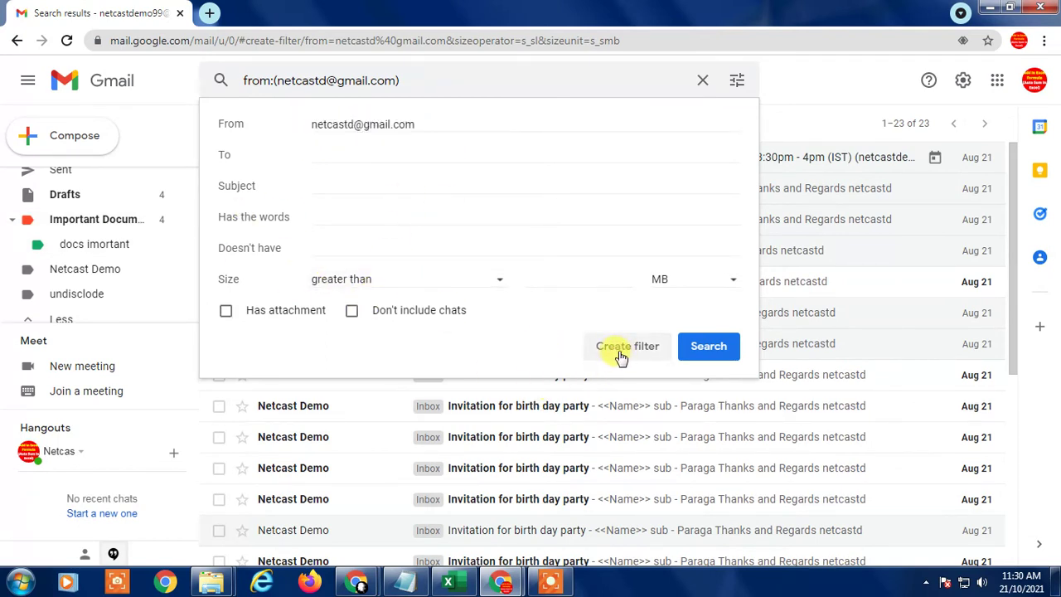
# Step: Set the filter to Skip the Inbox and apply label 'Netcast Demo', then create it
pyautogui.click(624, 353)
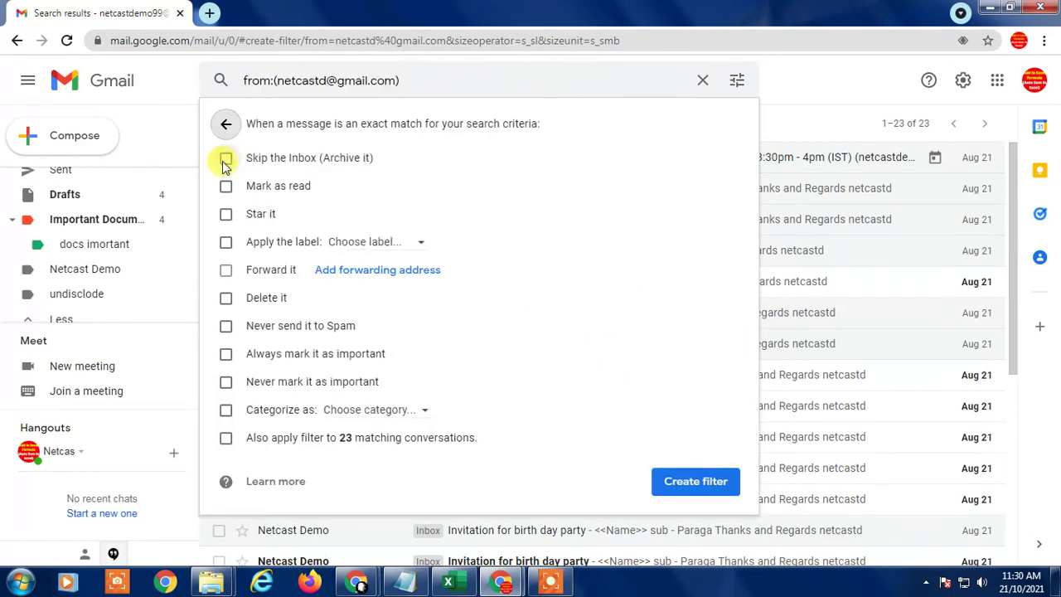
pyautogui.click(226, 159)
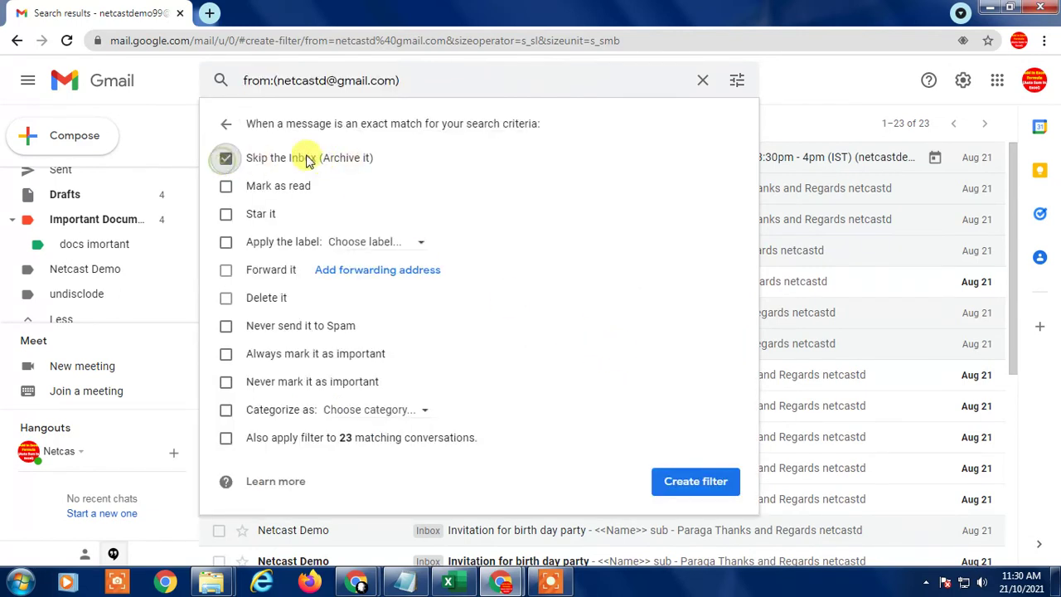
pyautogui.click(225, 242)
pyautogui.click(401, 245)
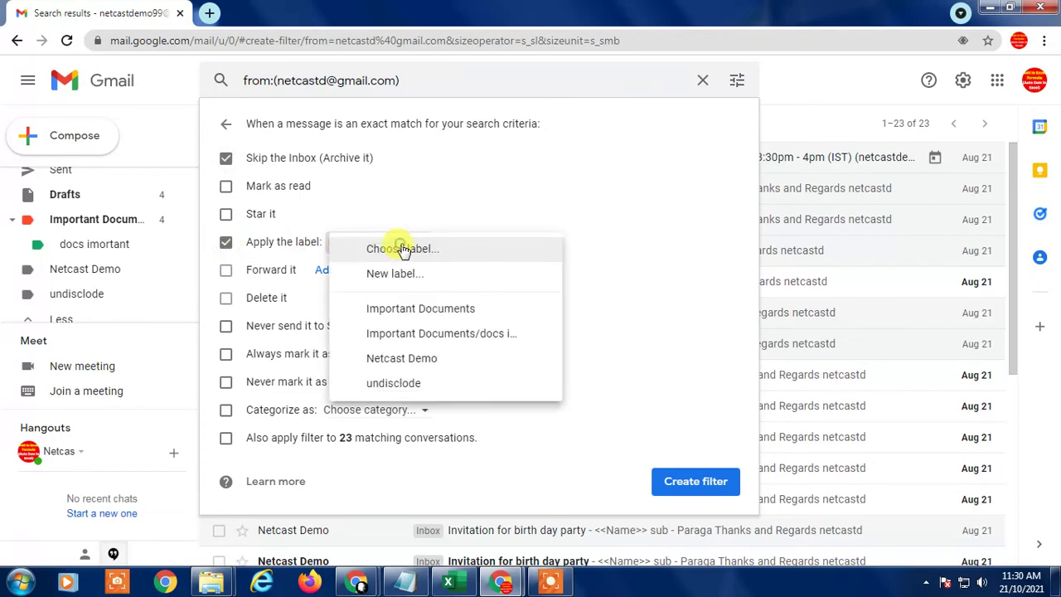
pyautogui.click(414, 358)
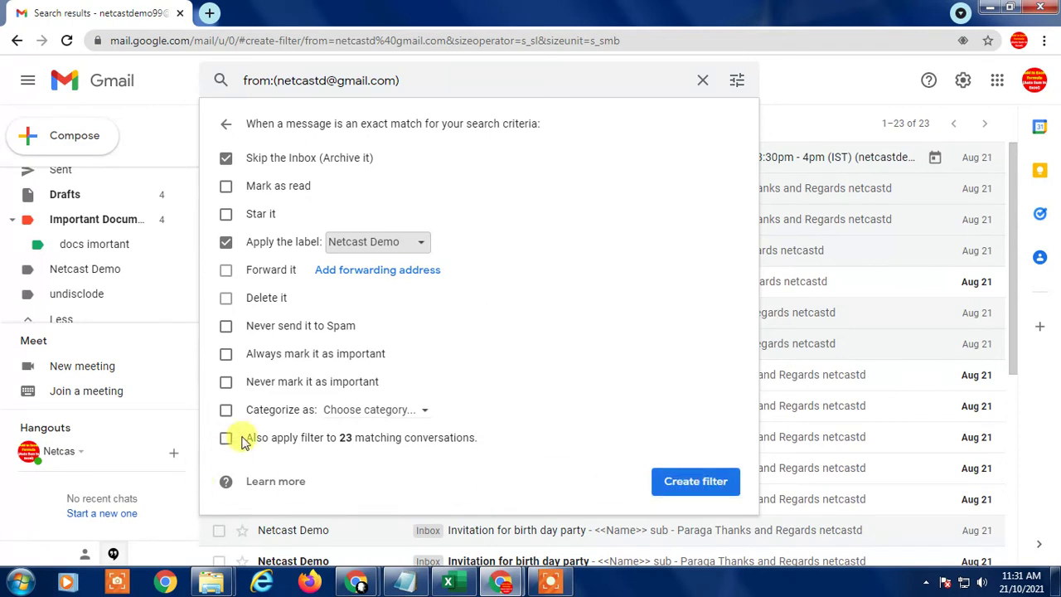
pyautogui.moveTo(343, 440); pyautogui.dragTo(489, 441)
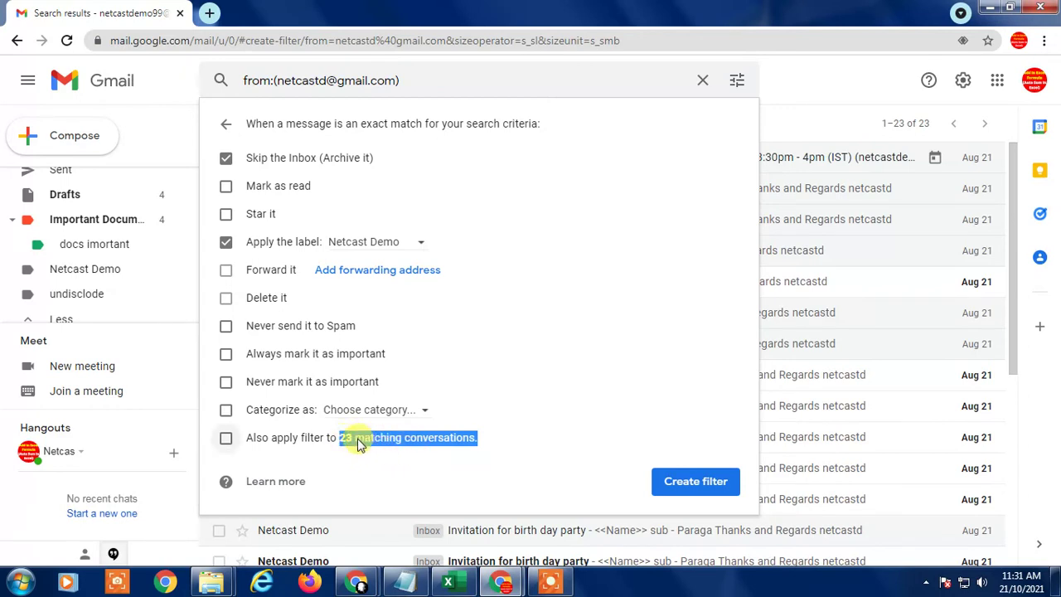
pyautogui.click(692, 482)
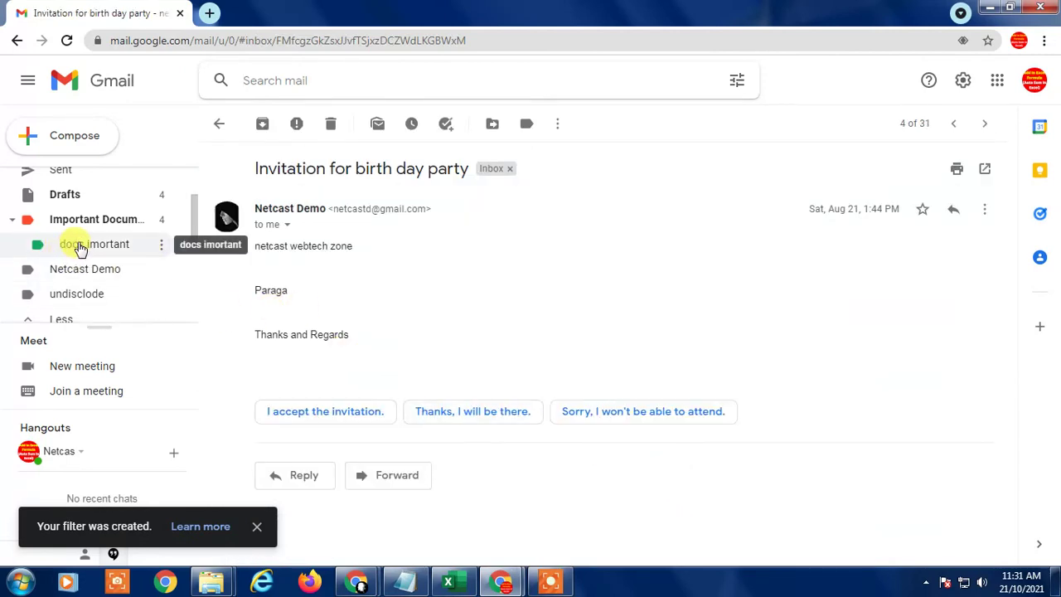
# Step: Open the Netcast Demo label and reload Gmail, finding it empty
pyautogui.click(79, 271)
pyautogui.click(130, 274)
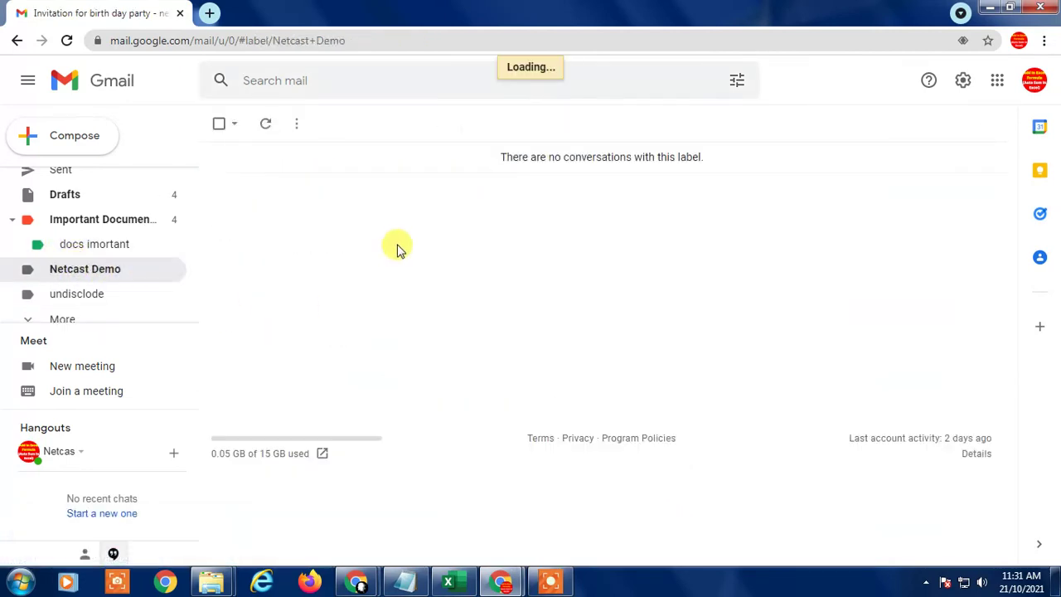
pyautogui.scroll(1, 95, 286)
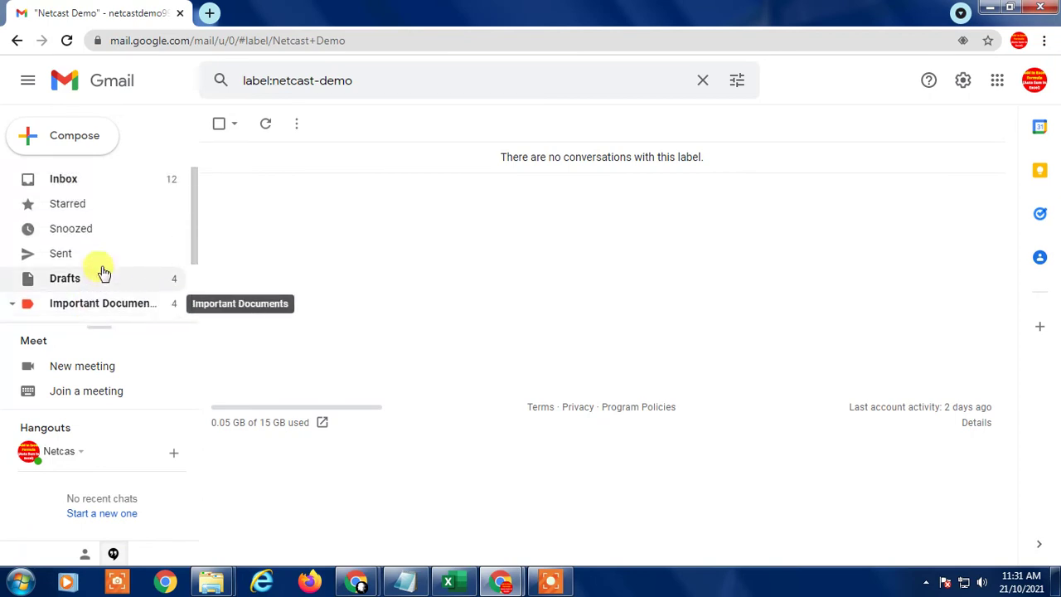
pyautogui.scroll(-1, 106, 270)
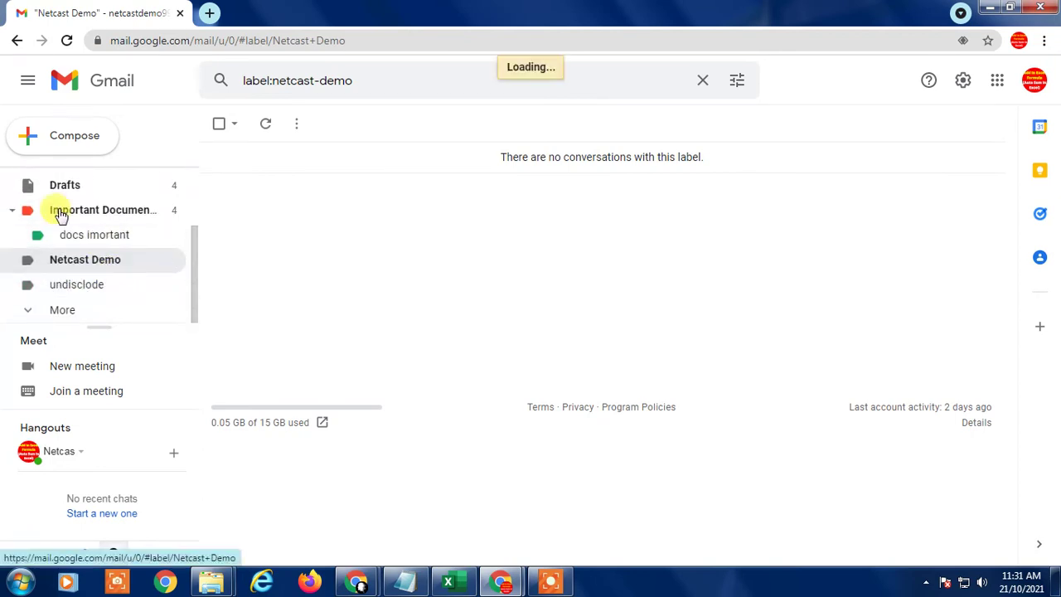
pyautogui.click(66, 40)
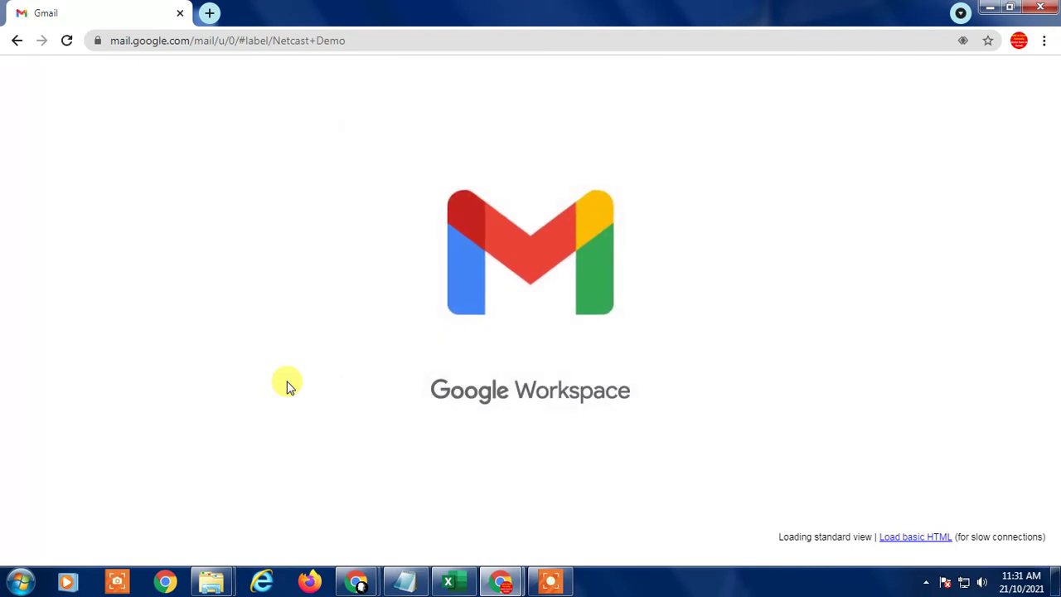
# Step: Browse Important Documents and the full label list, then return to the Inbox
pyautogui.scroll(-2, 124, 255)
pyautogui.scroll(-1, 143, 252)
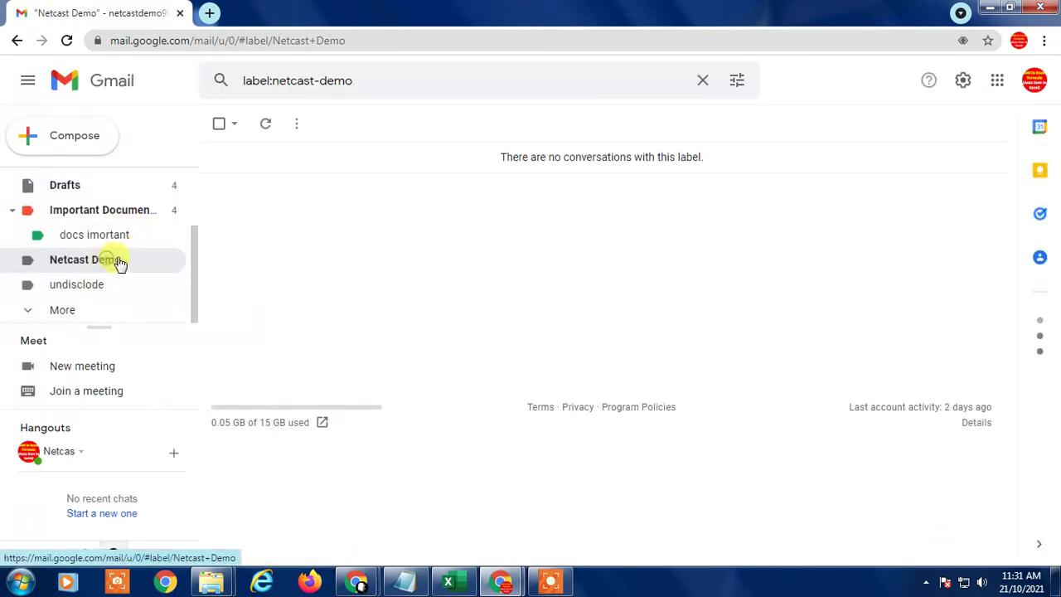
pyautogui.click(105, 217)
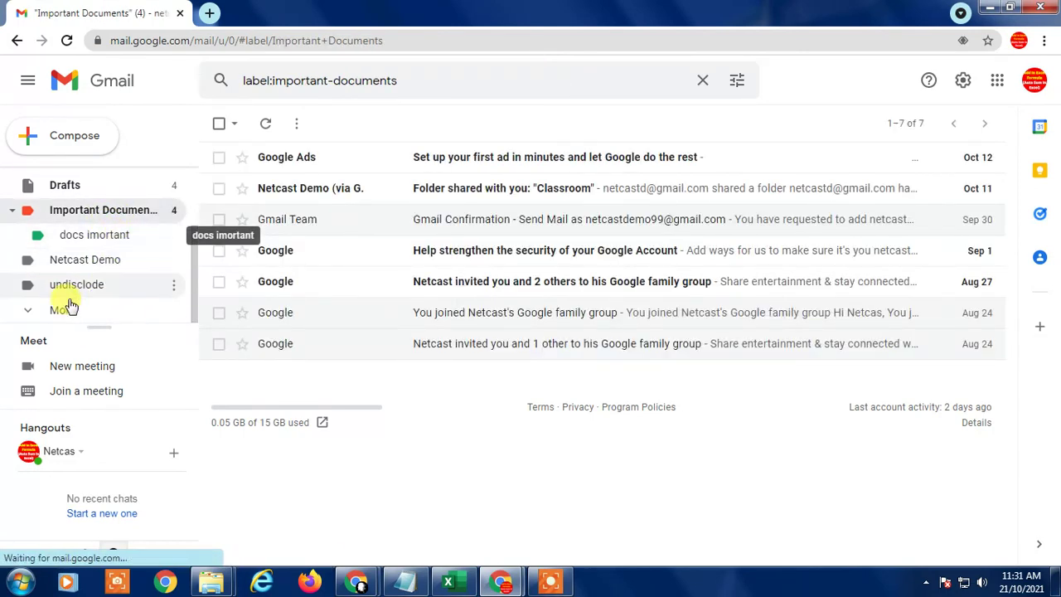
pyautogui.click(78, 306)
pyautogui.scroll(-3, 158, 273)
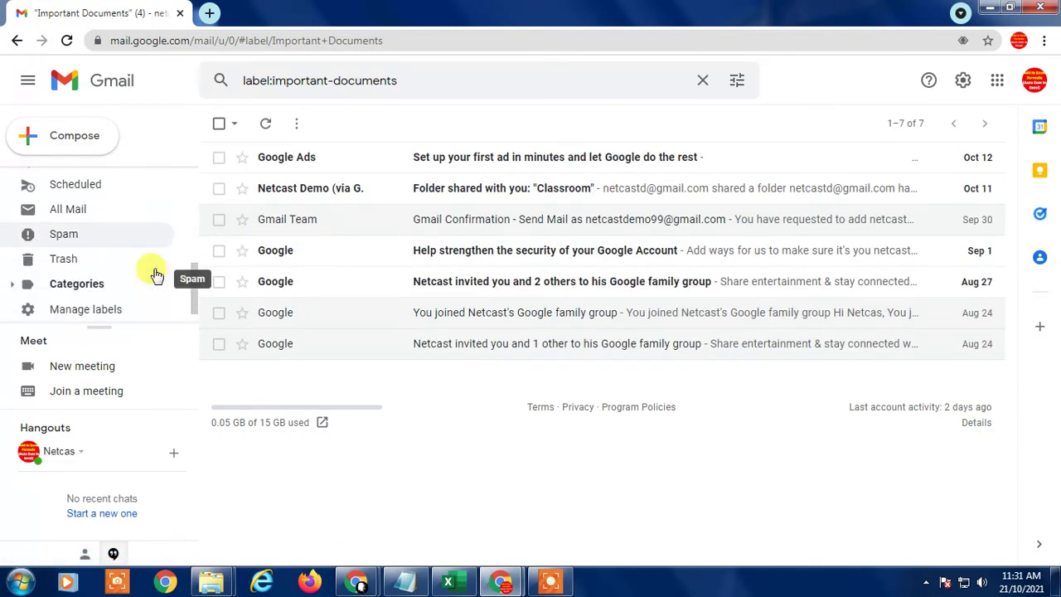
pyautogui.scroll(5, 91, 278)
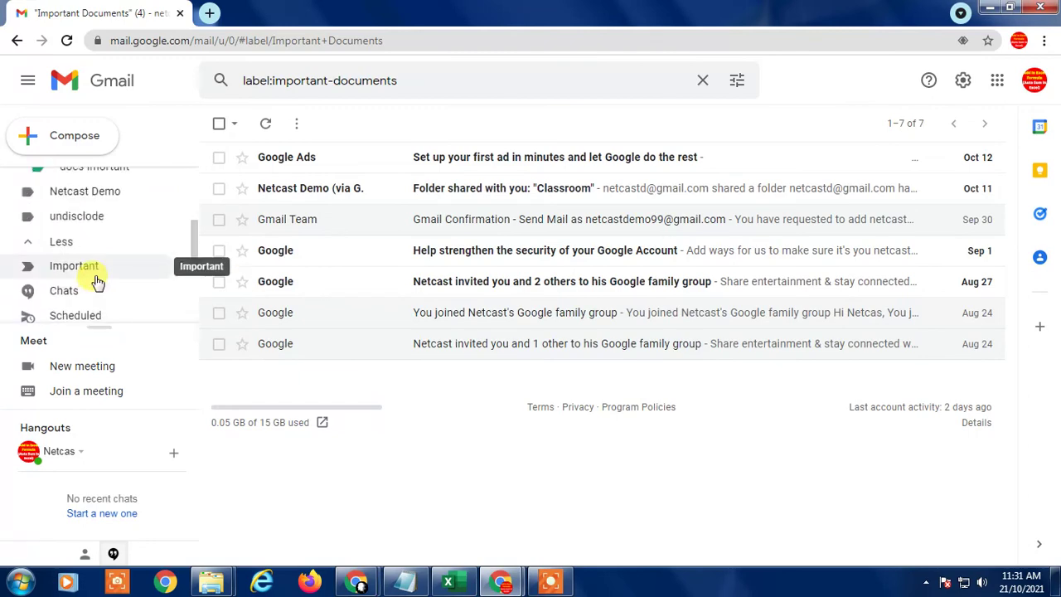
pyautogui.click(108, 274)
pyautogui.scroll(3, 108, 269)
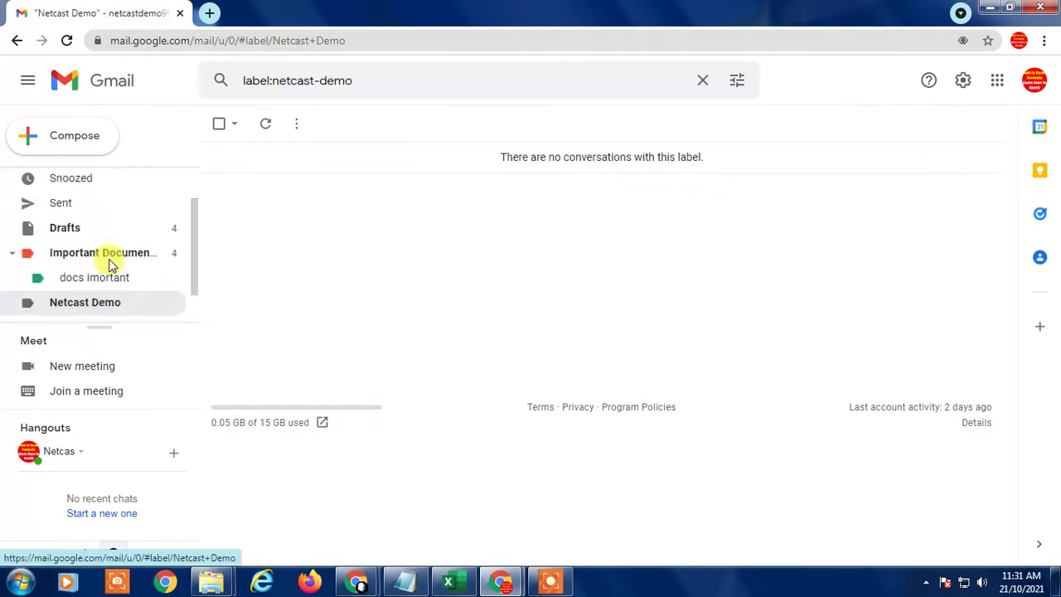
pyautogui.click(91, 182)
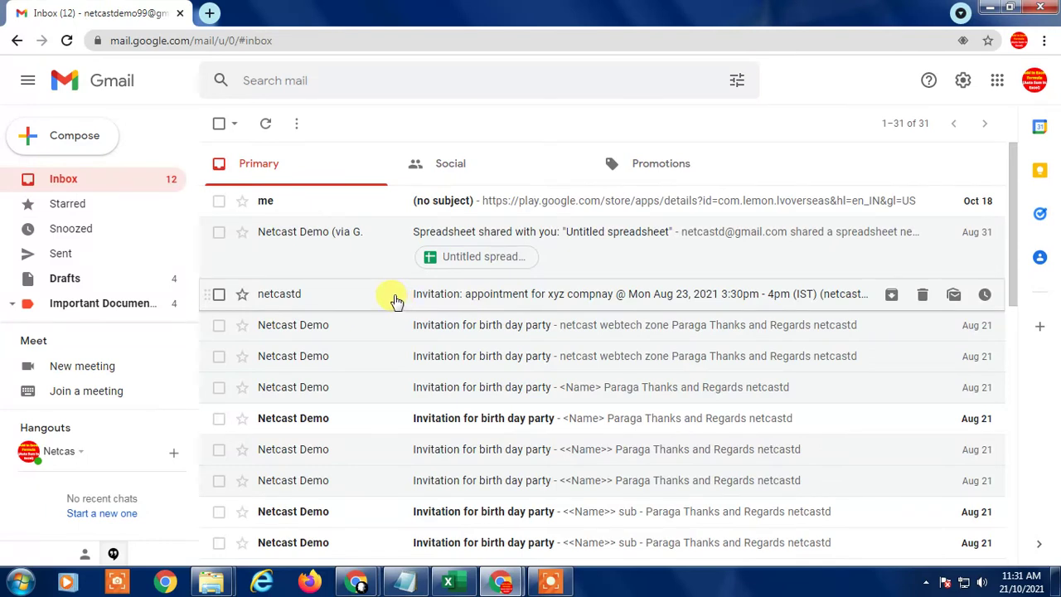
# Step: From the birthday invitation email, save a filter applying 'Netcast Demo' and skipping the Inbox
pyautogui.click(278, 324)
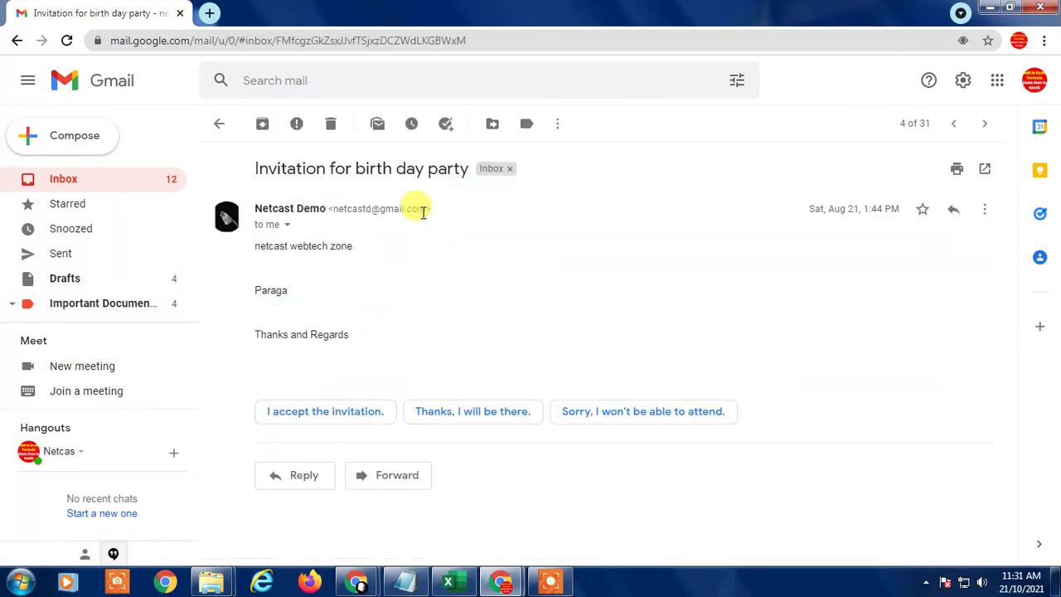
pyautogui.click(557, 125)
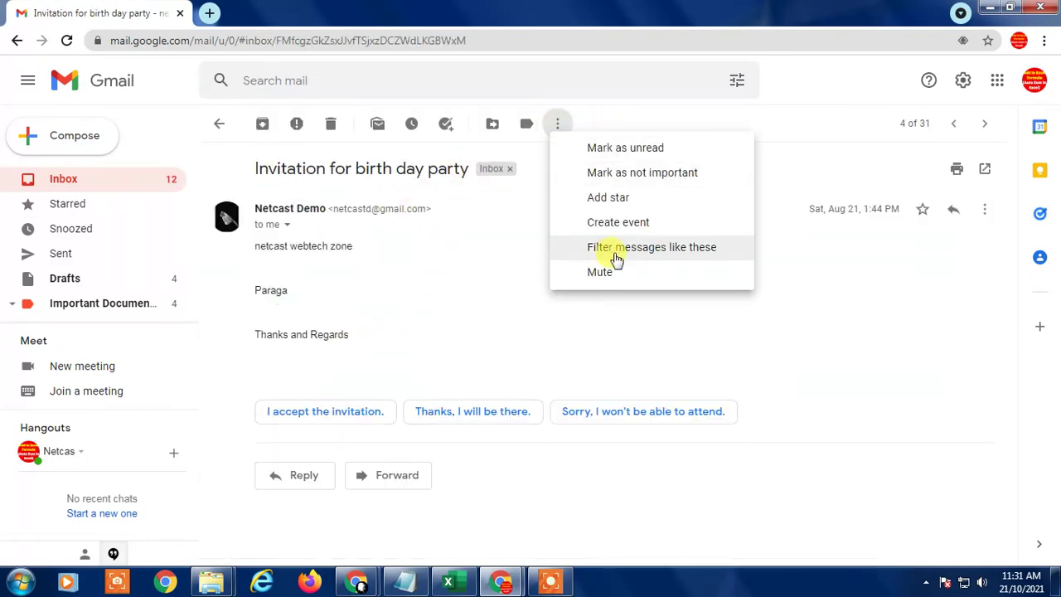
pyautogui.click(635, 252)
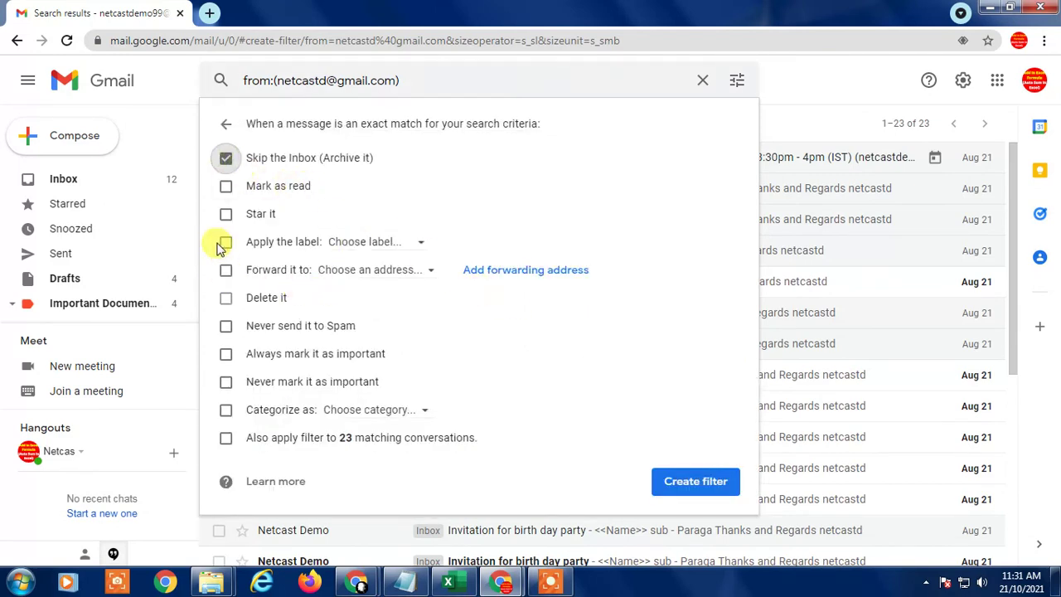
pyautogui.click(371, 241)
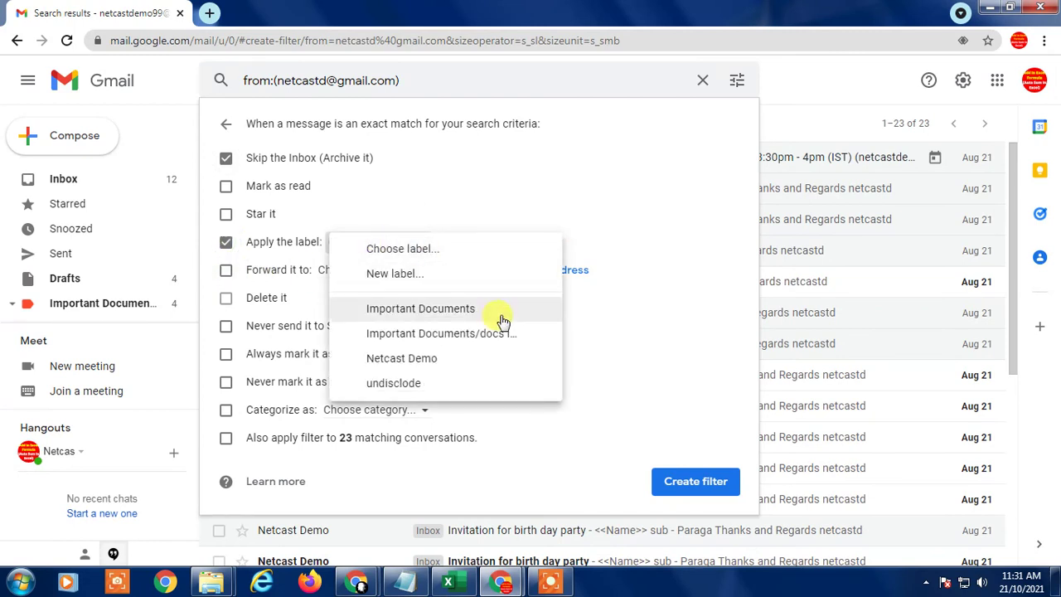
pyautogui.click(445, 358)
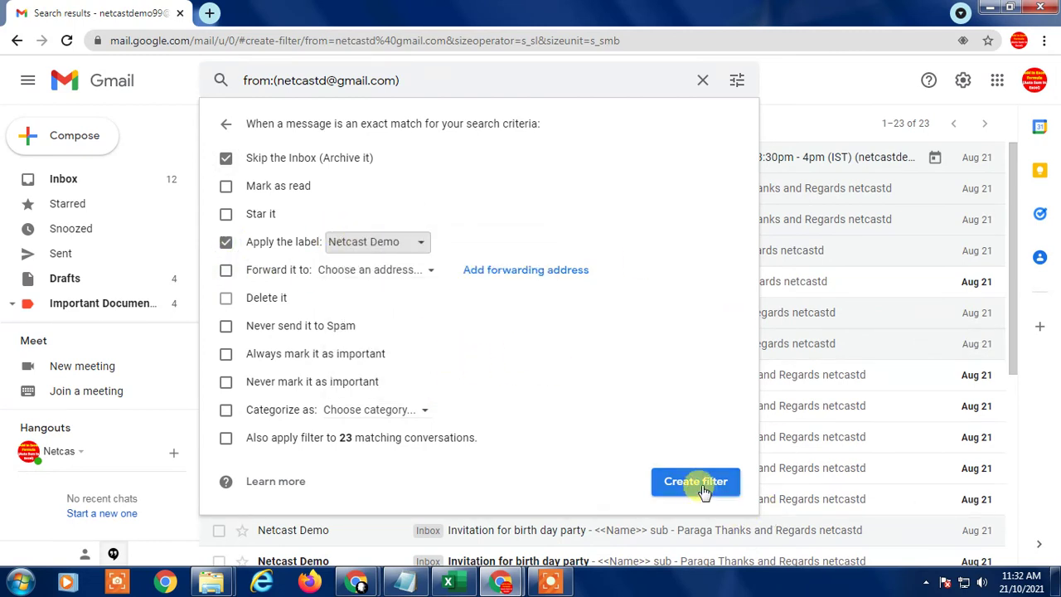
pyautogui.click(609, 377)
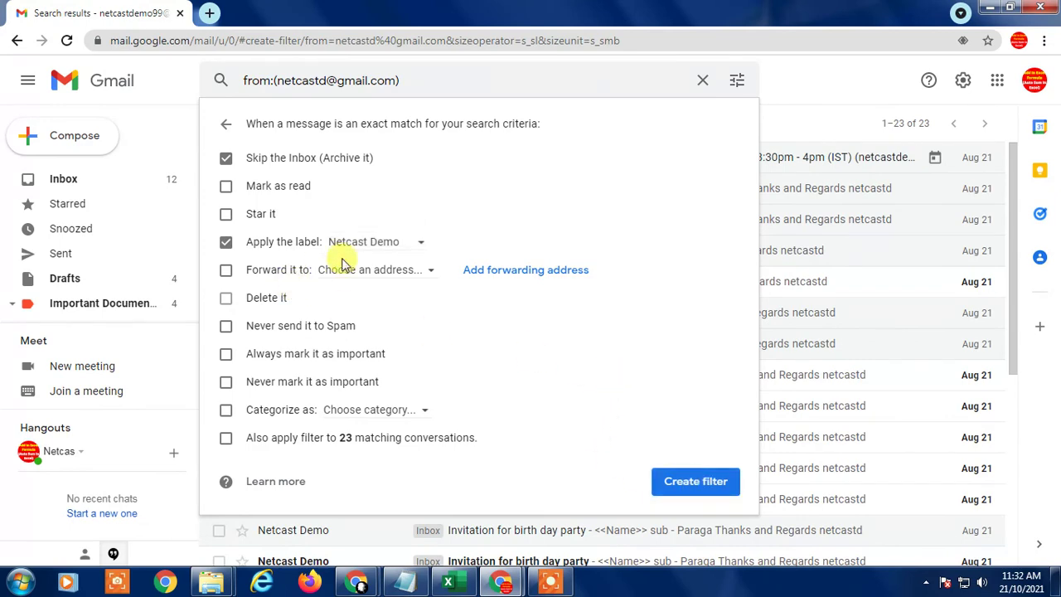
pyautogui.click(674, 481)
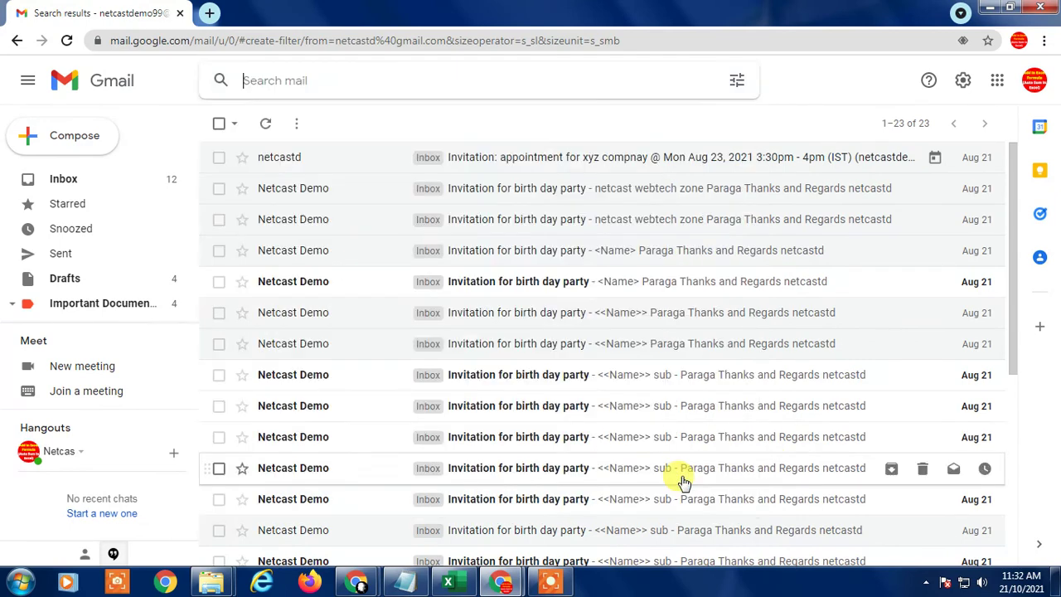
# Step: Open the birthday invitation email and expand the full sidebar label list
pyautogui.click(678, 477)
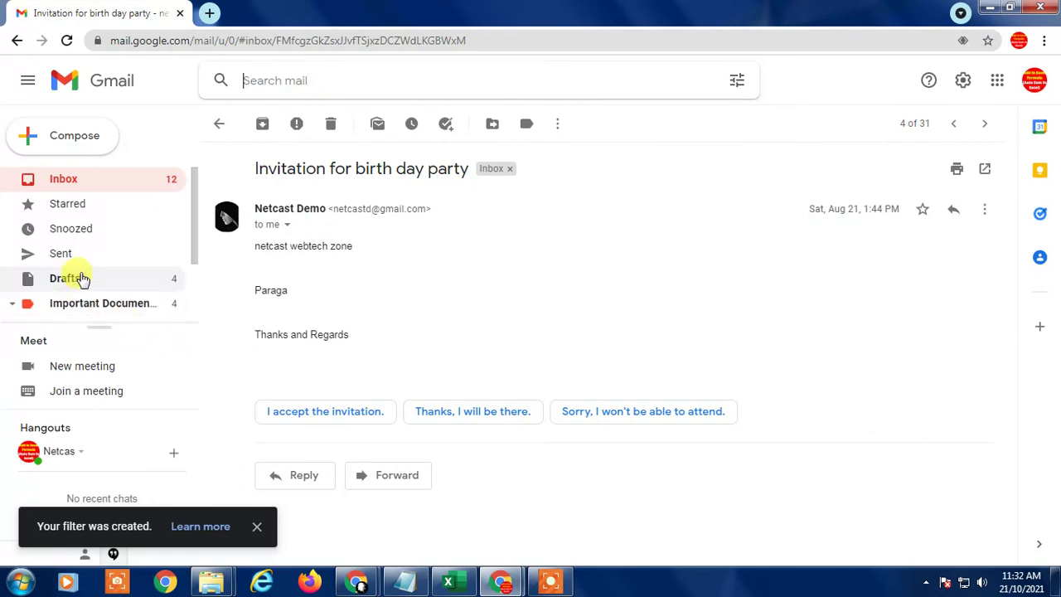
pyautogui.scroll(-2, 85, 277)
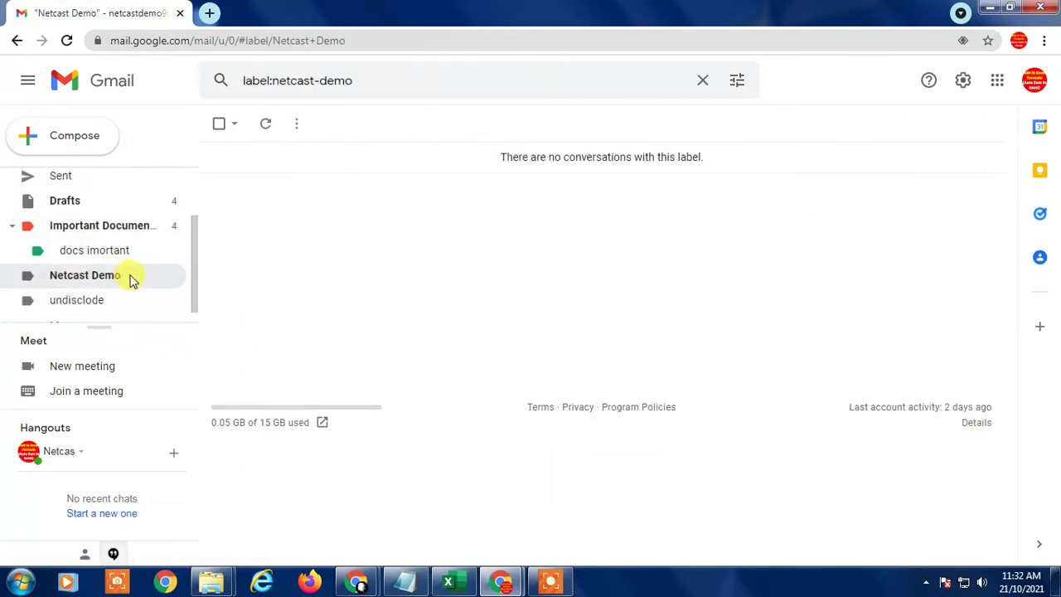
pyautogui.scroll(-1, 132, 282)
pyautogui.click(100, 305)
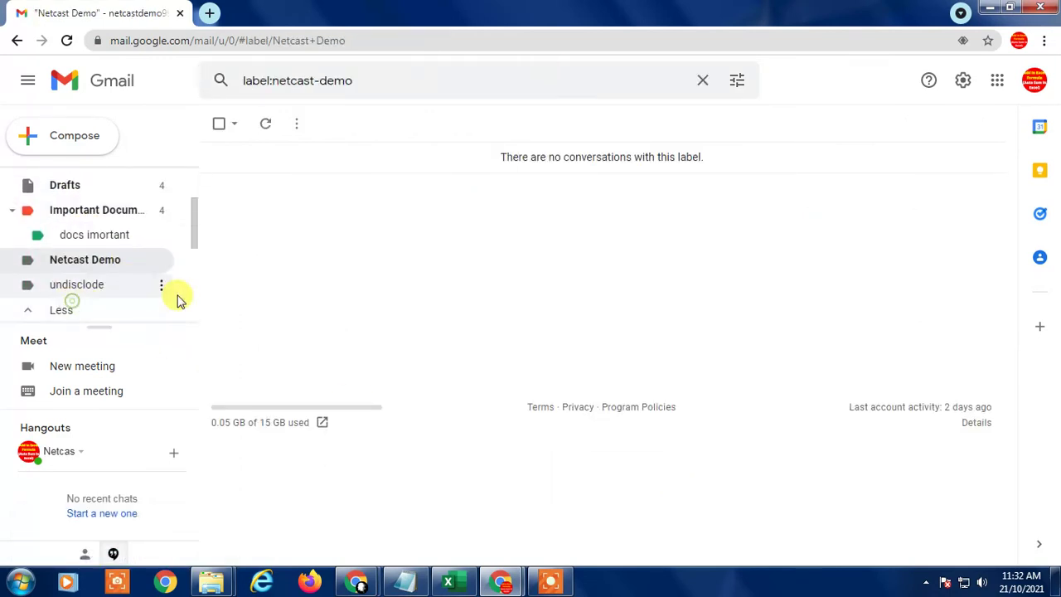
pyautogui.scroll(-1, 166, 297)
pyautogui.scroll(-1, 145, 286)
pyautogui.scroll(3, 137, 275)
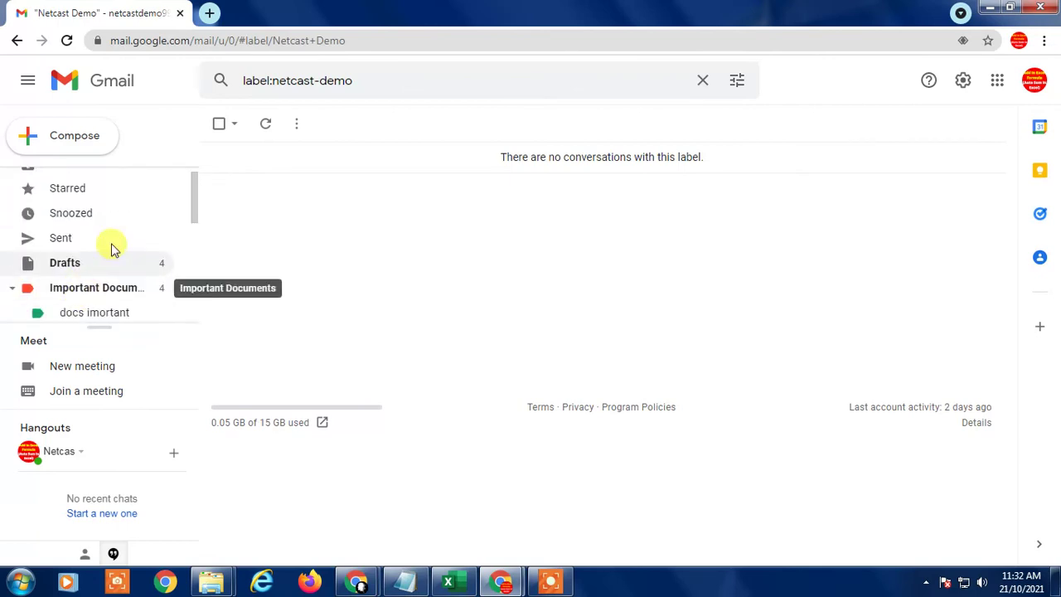
pyautogui.scroll(1, 158, 203)
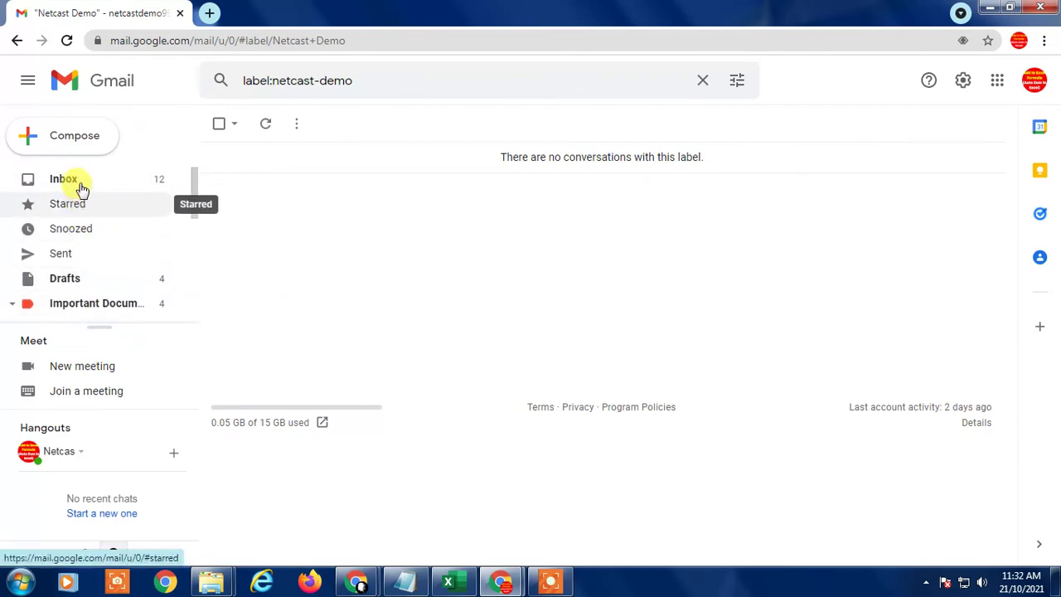
pyautogui.scroll(-3, 116, 221)
pyautogui.scroll(3, 104, 225)
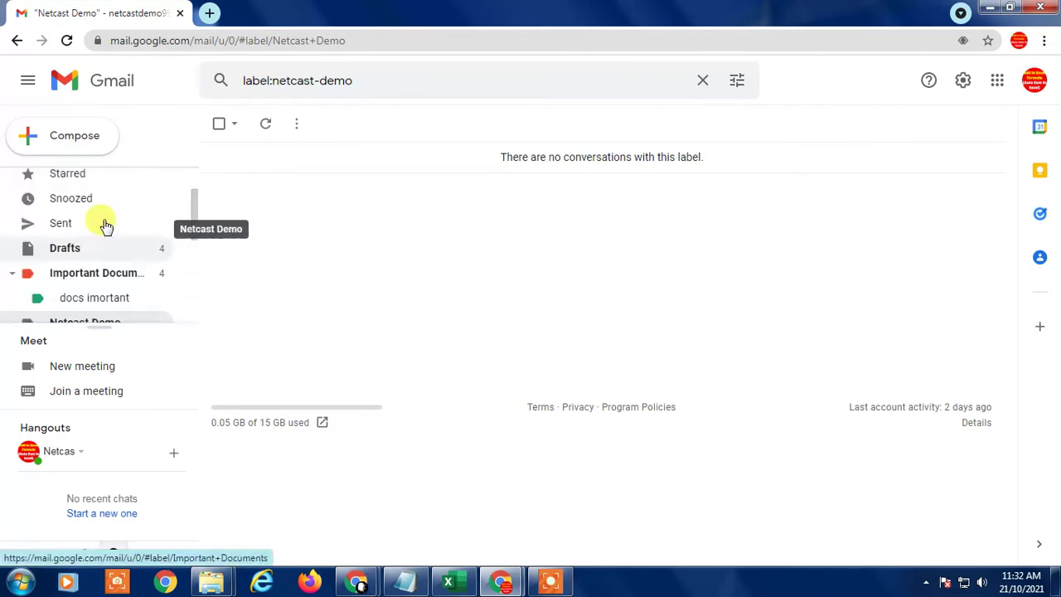
# Step: Go back to the Inbox, then open Important Documents with its 7 conversations
pyautogui.click(66, 182)
pyautogui.scroll(-5, 398, 384)
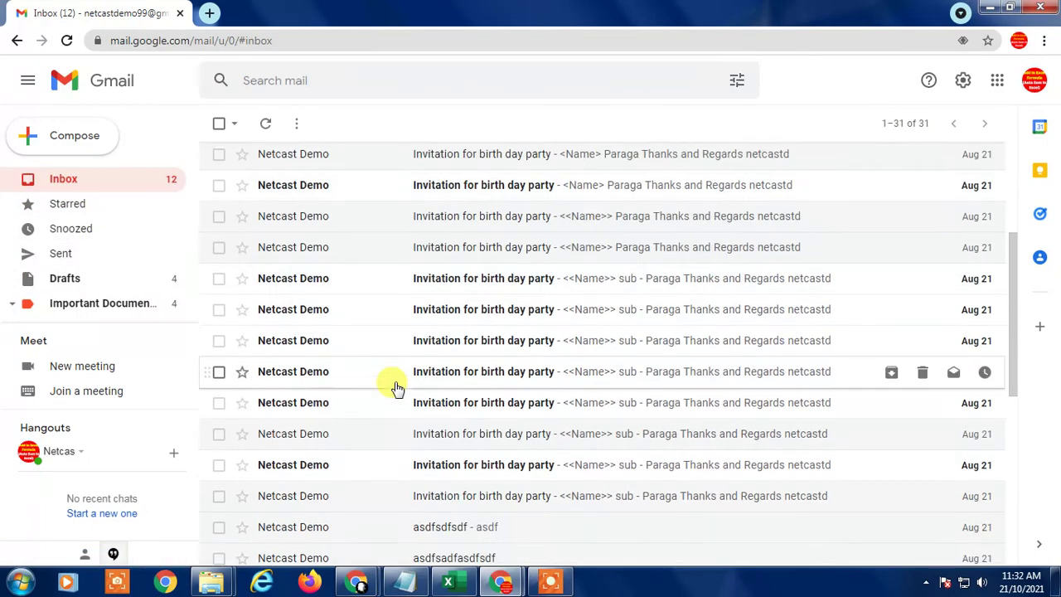
pyautogui.click(78, 298)
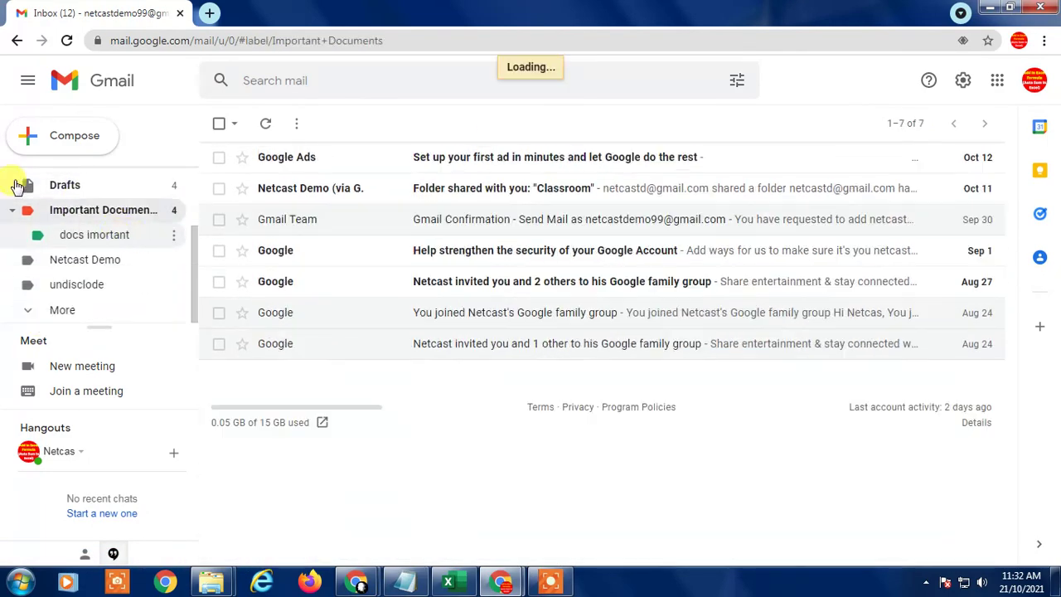